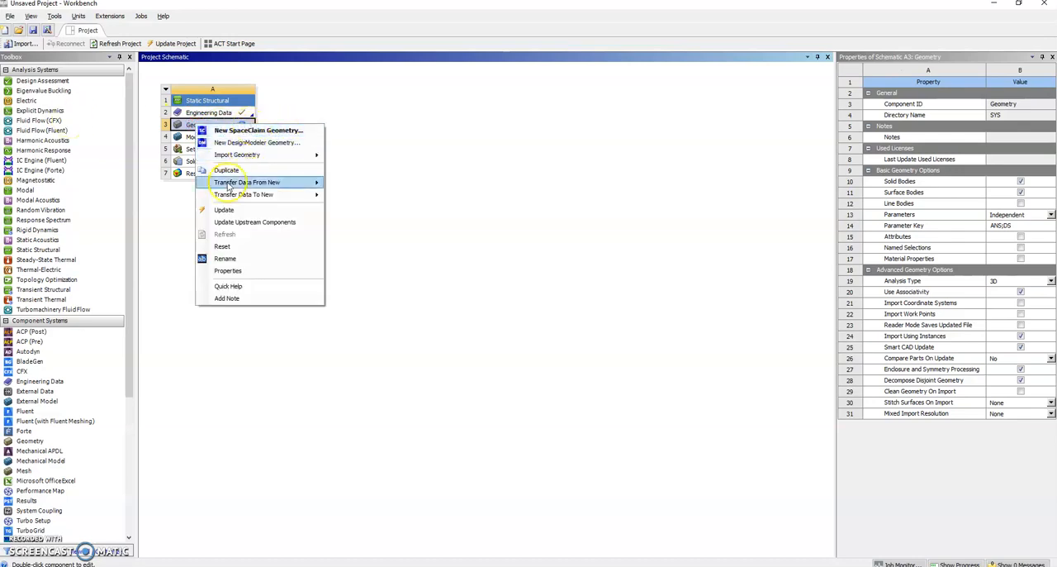
# Step: Create a new DesignModeler geometry for the Static Structural system and set its length unit to millimeters
pyautogui.moveTo(245, 155)
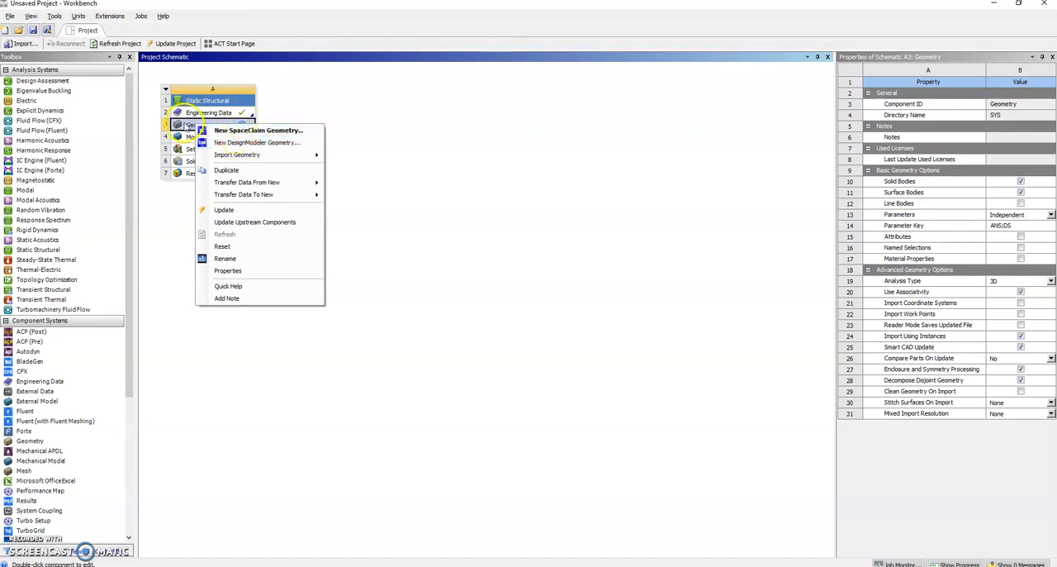
pyautogui.click(230, 143)
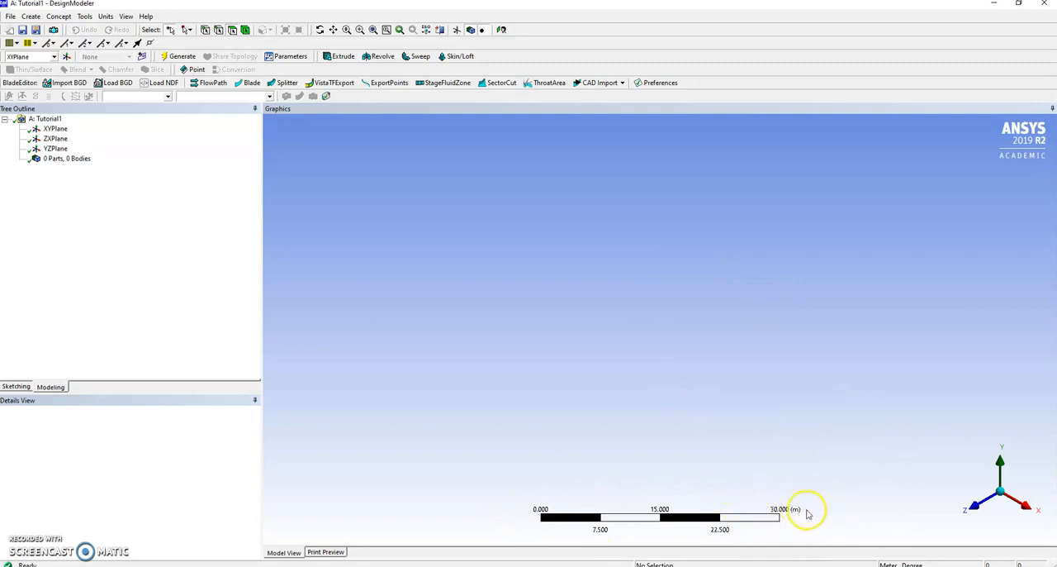
pyautogui.click(105, 17)
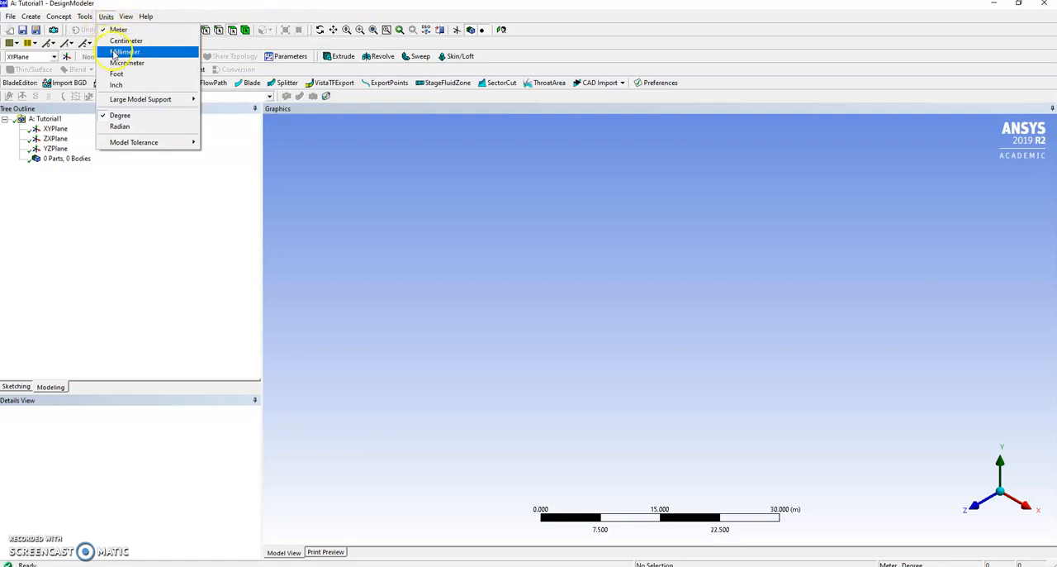
pyautogui.click(115, 52)
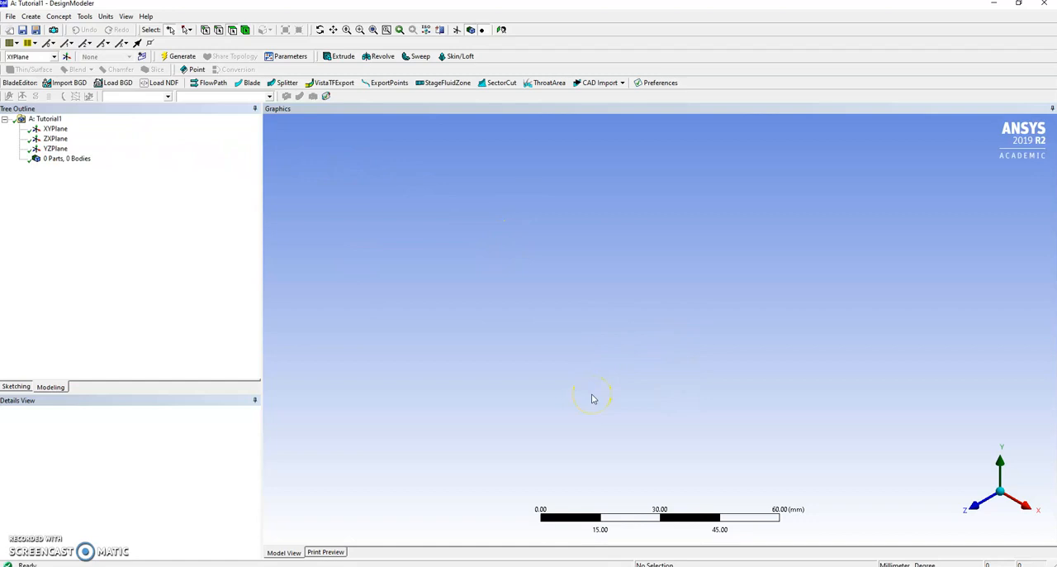
# Step: Start sketching on the XY plane and orient the view to look straight at it
pyautogui.click(55, 130)
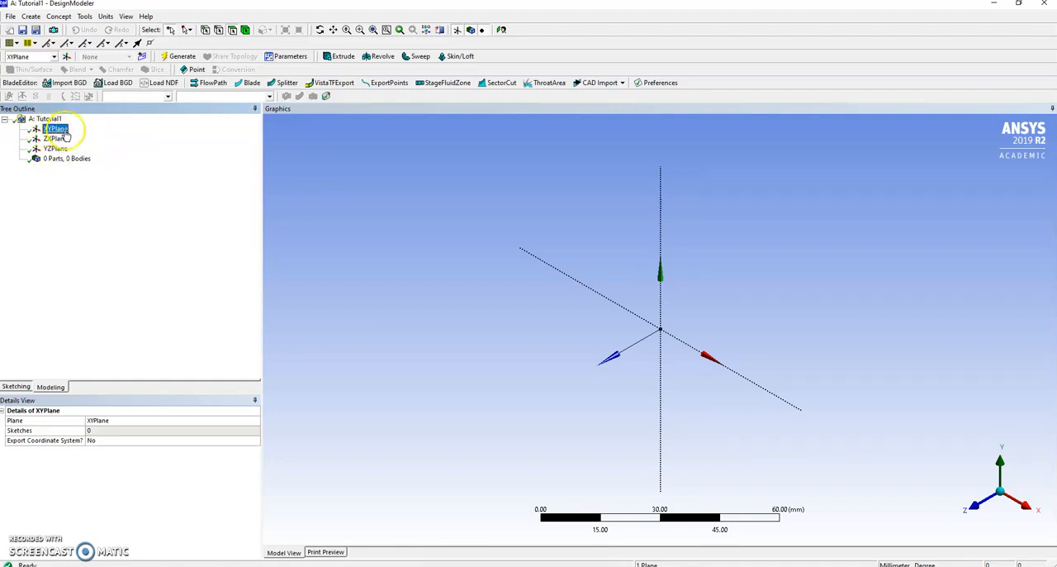
pyautogui.click(18, 386)
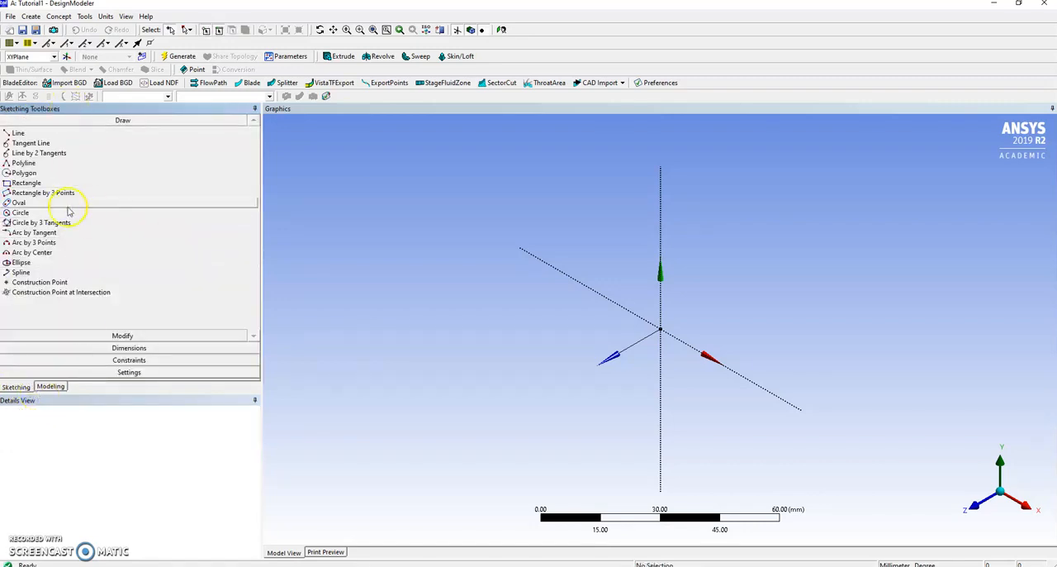
pyautogui.click(502, 29)
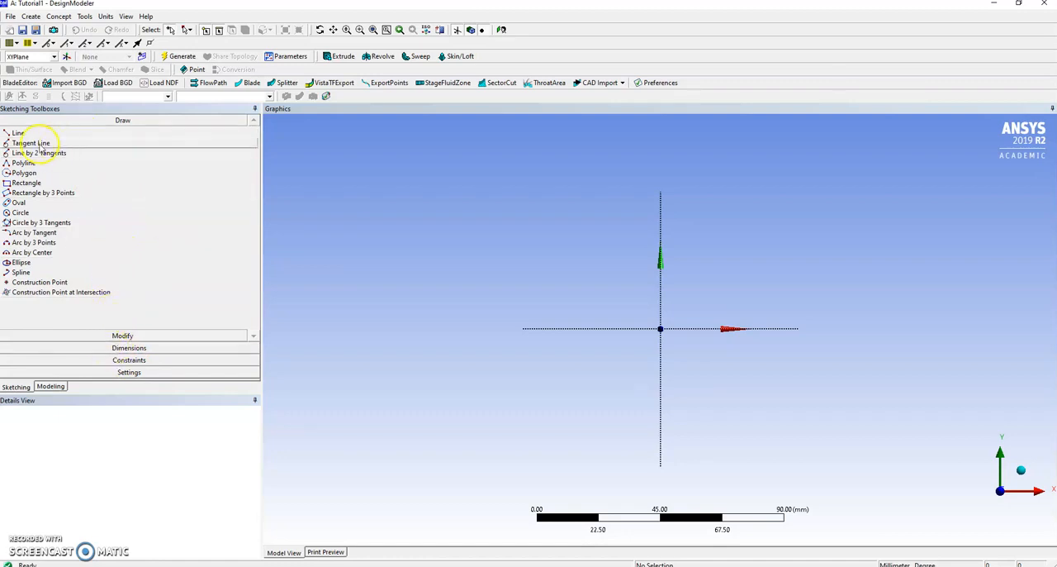
# Step: Draw a closed six-line profile around the origin with a vertical left edge, an inner horizontal edge about 61 mm long and a slanted edge about 40 mm long
pyautogui.click(18, 134)
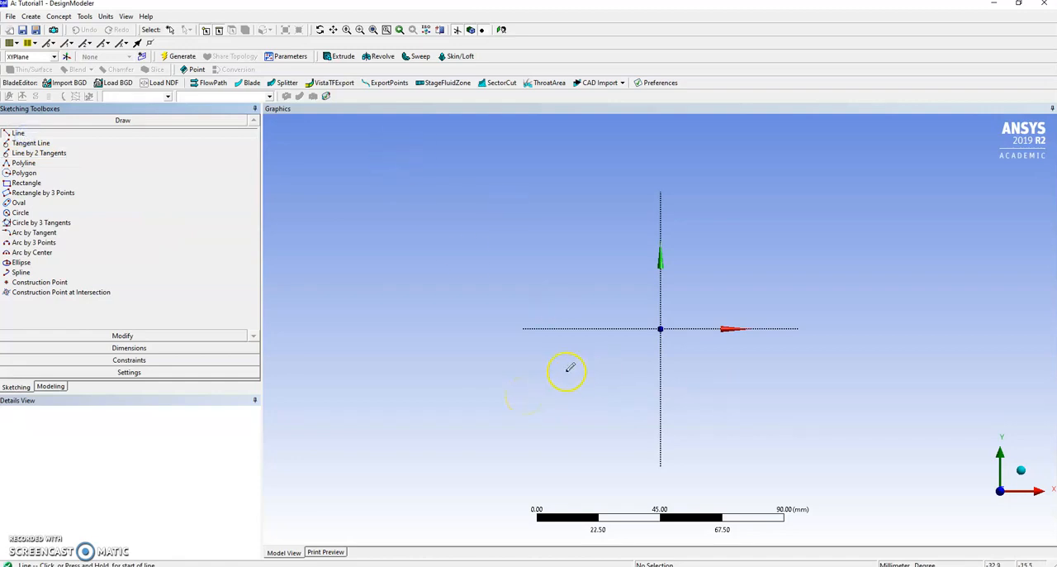
pyautogui.moveTo(528, 380); pyautogui.dragTo(528, 245)
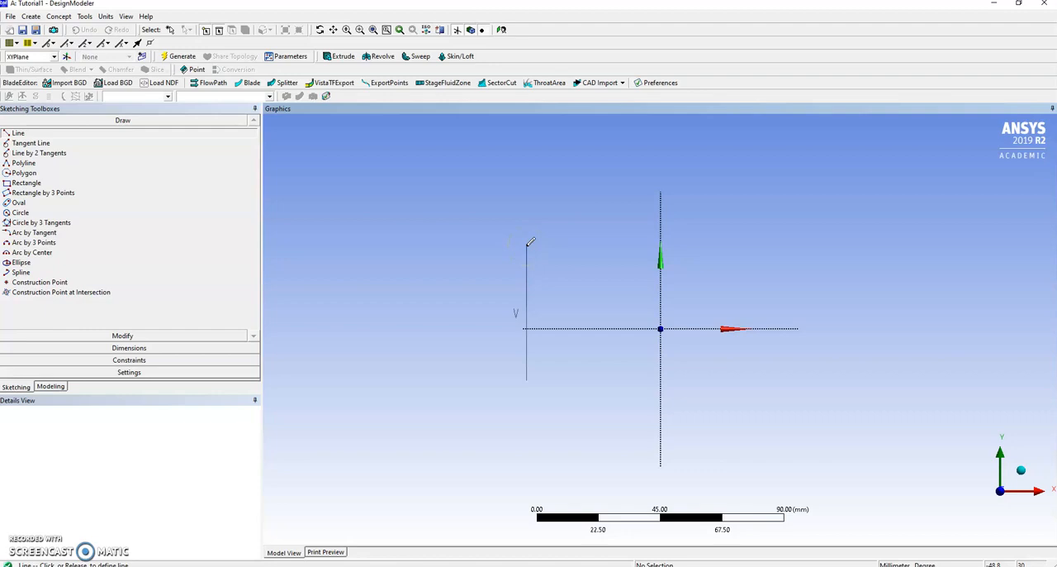
pyautogui.moveTo(528, 244); pyautogui.dragTo(528, 244)
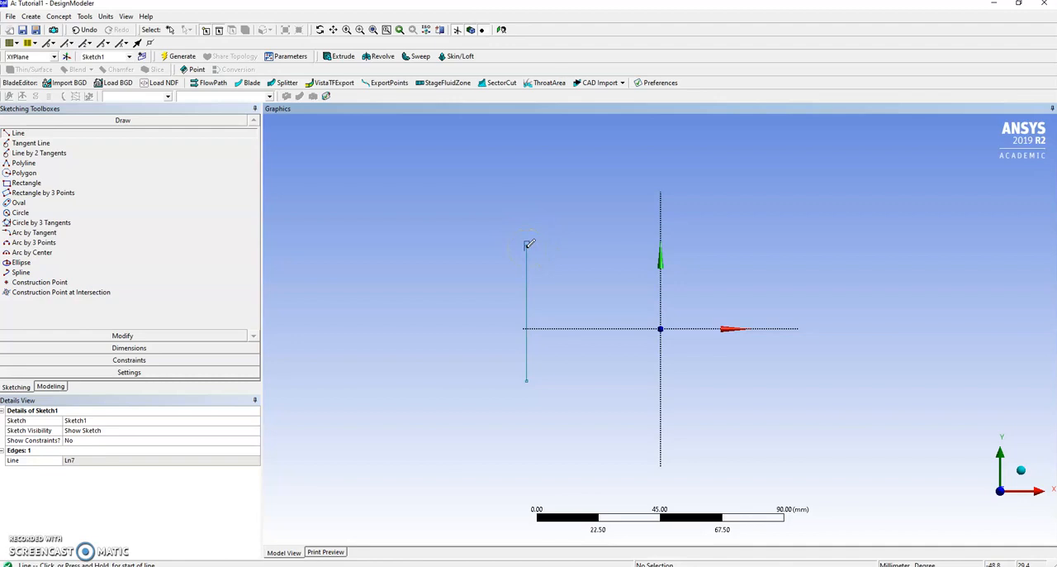
pyautogui.moveTo(529, 244); pyautogui.dragTo(568, 378)
pyautogui.click(565, 382)
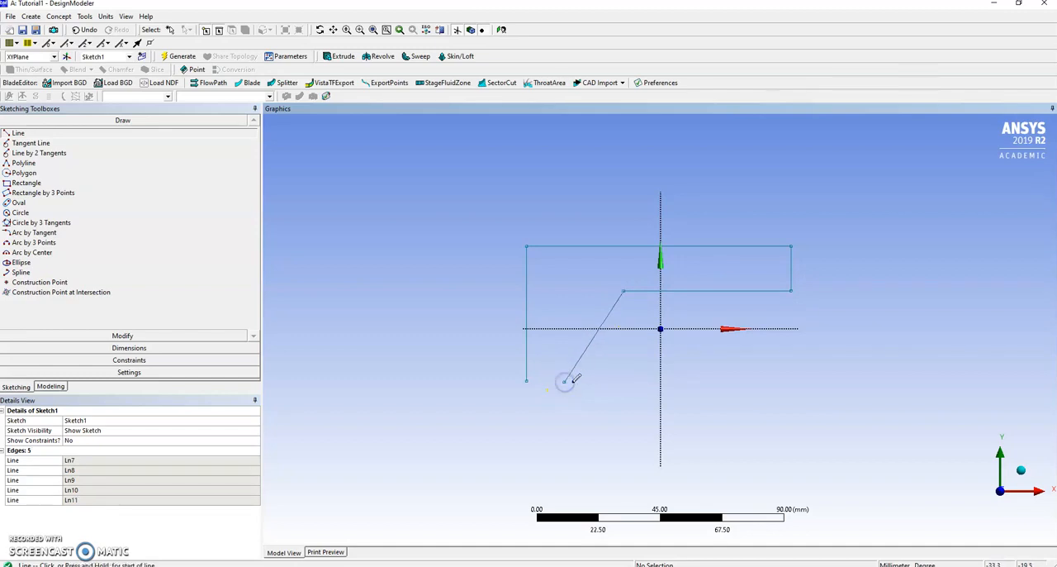
pyautogui.click(527, 382)
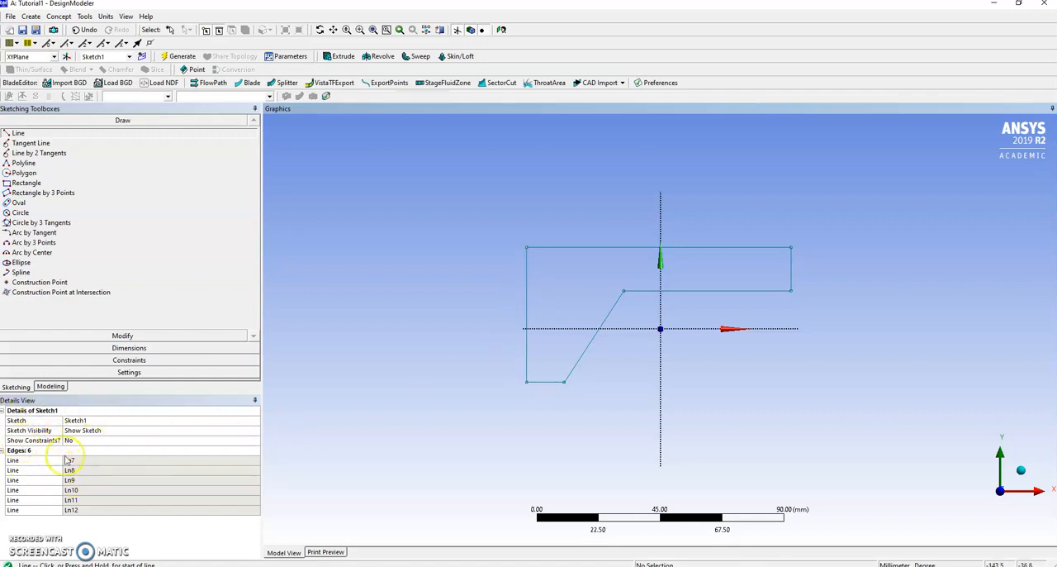
# Step: Highlight each of the sketch's listed lines in turn to identify which profile edge it represents
pyautogui.click(19, 463)
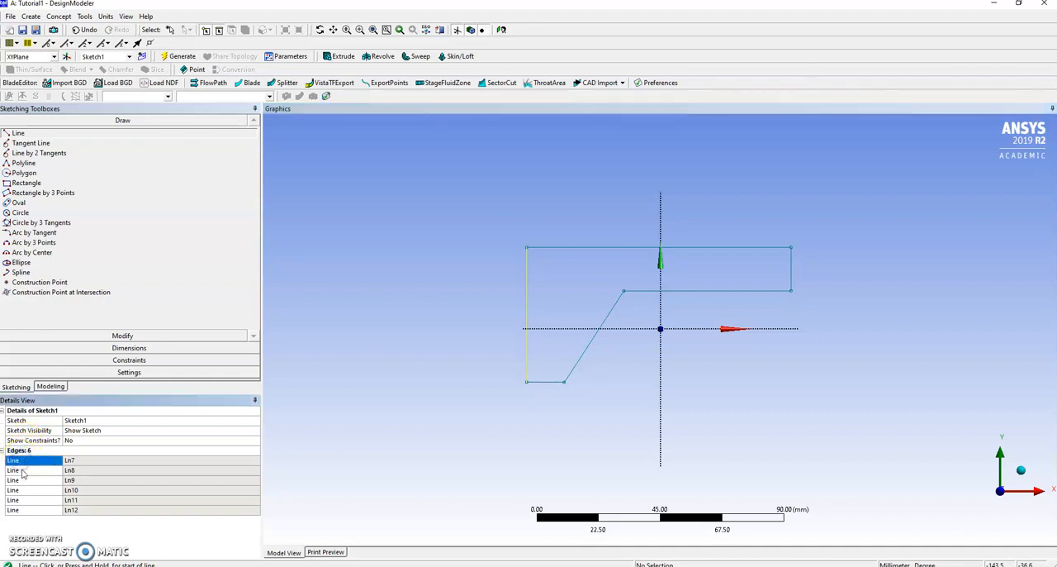
pyautogui.click(23, 471)
pyautogui.click(20, 480)
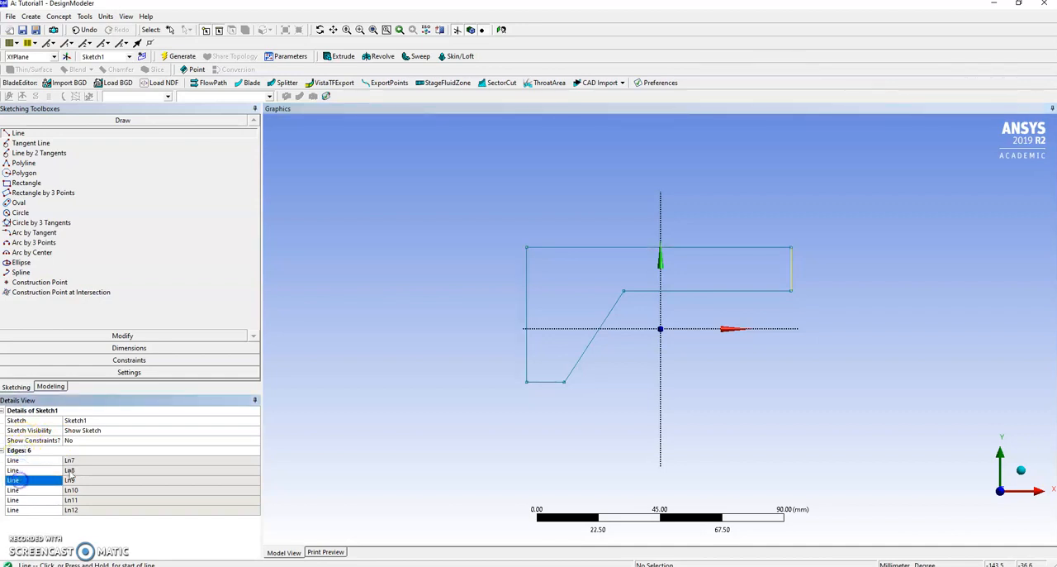
pyautogui.click(37, 491)
pyautogui.click(31, 499)
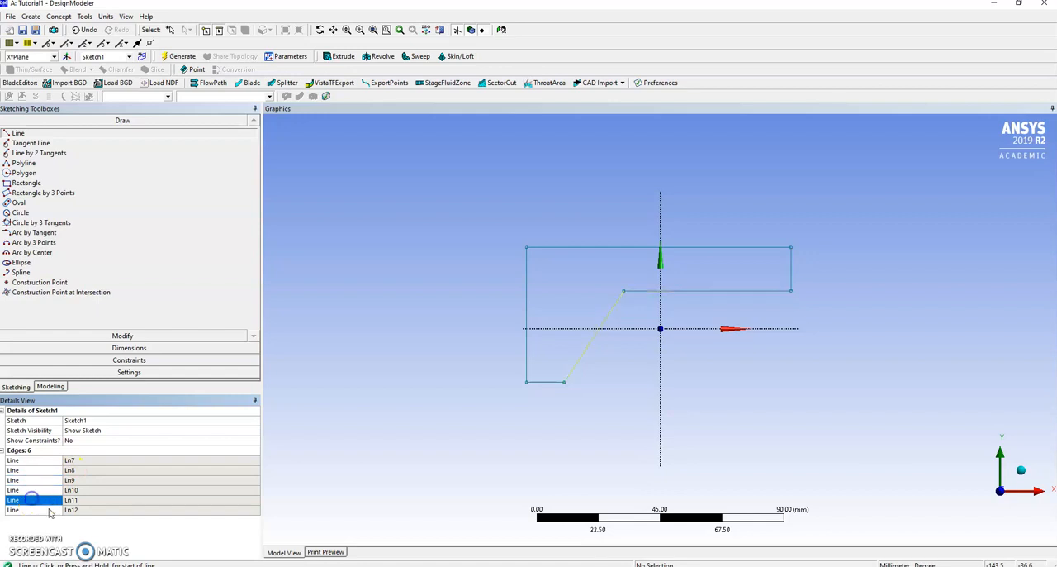
pyautogui.click(50, 512)
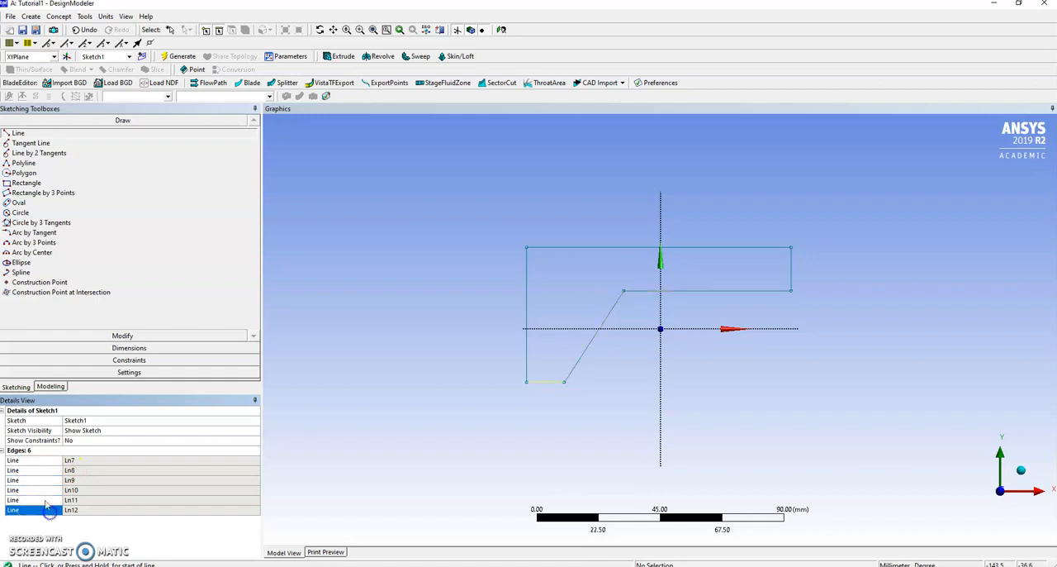
pyautogui.click(37, 460)
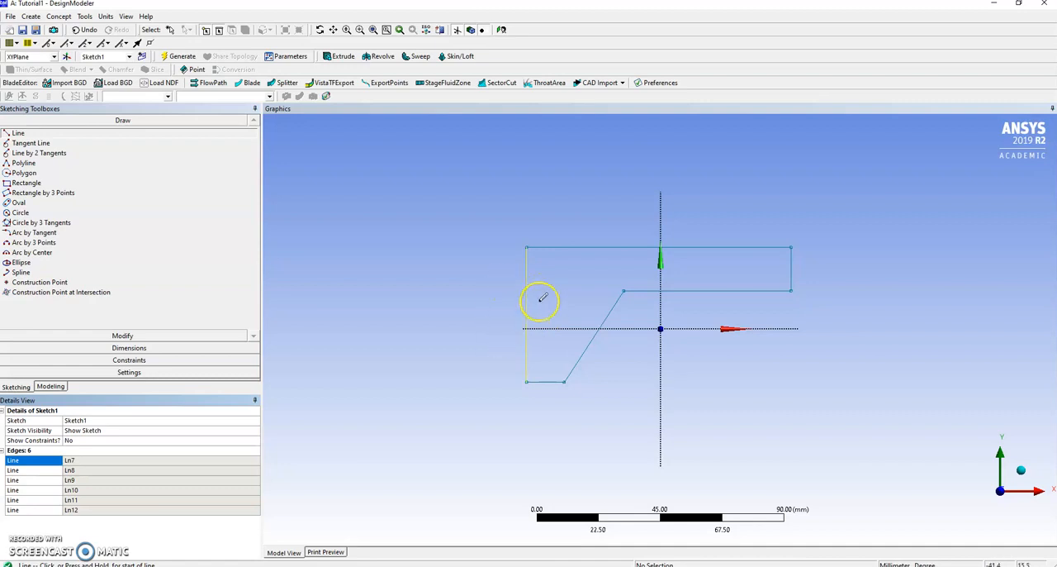
# Step: Show the sketch's constraints and delete the Vertical constraint from the profile's left edge, line Ln7
pyautogui.click(69, 441)
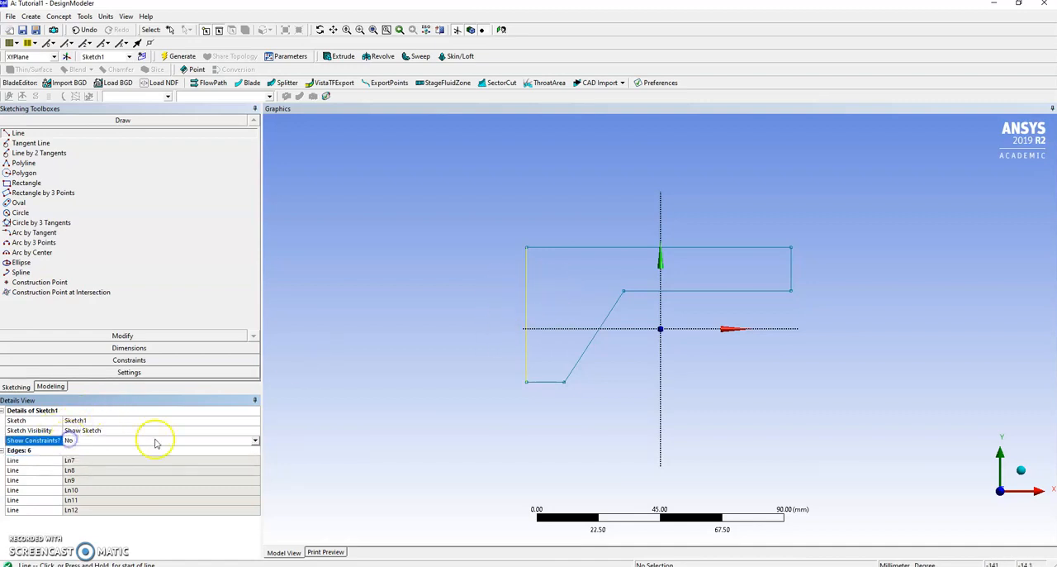
pyautogui.click(255, 442)
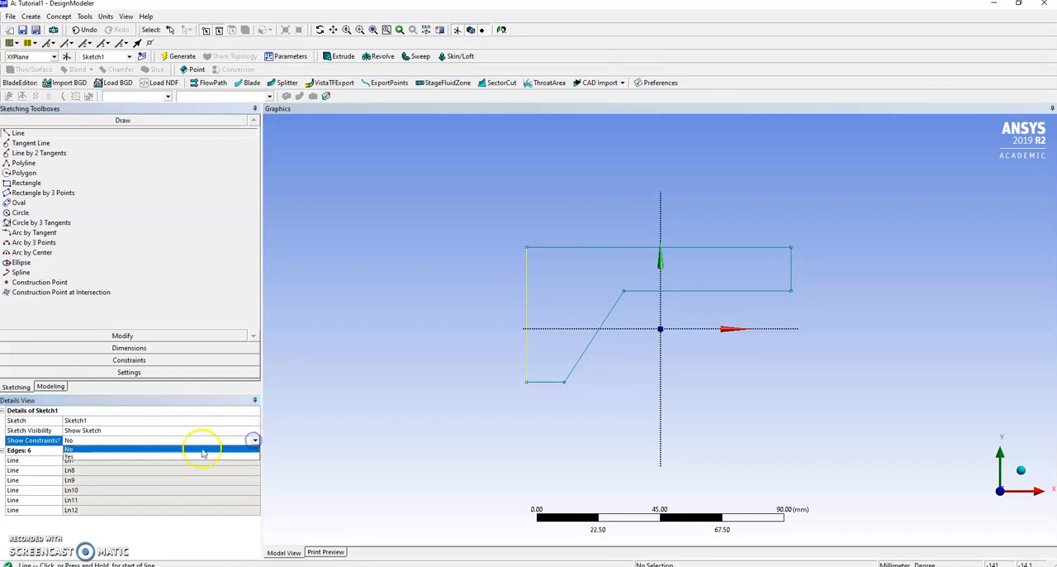
pyautogui.click(83, 452)
pyautogui.click(19, 470)
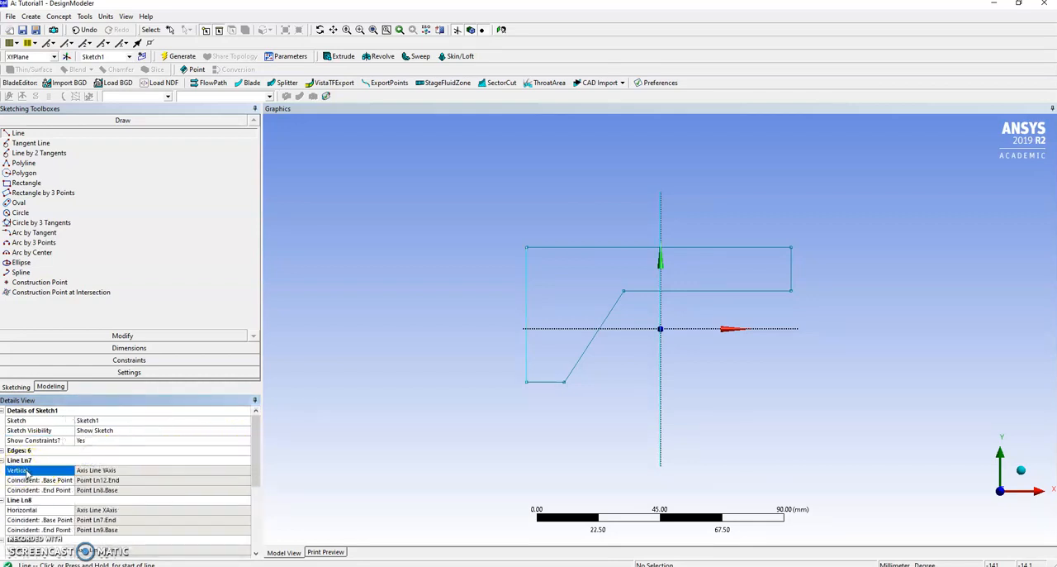
pyautogui.click(25, 461)
pyautogui.click(26, 470)
pyautogui.rightClick(26, 470)
pyautogui.click(45, 476)
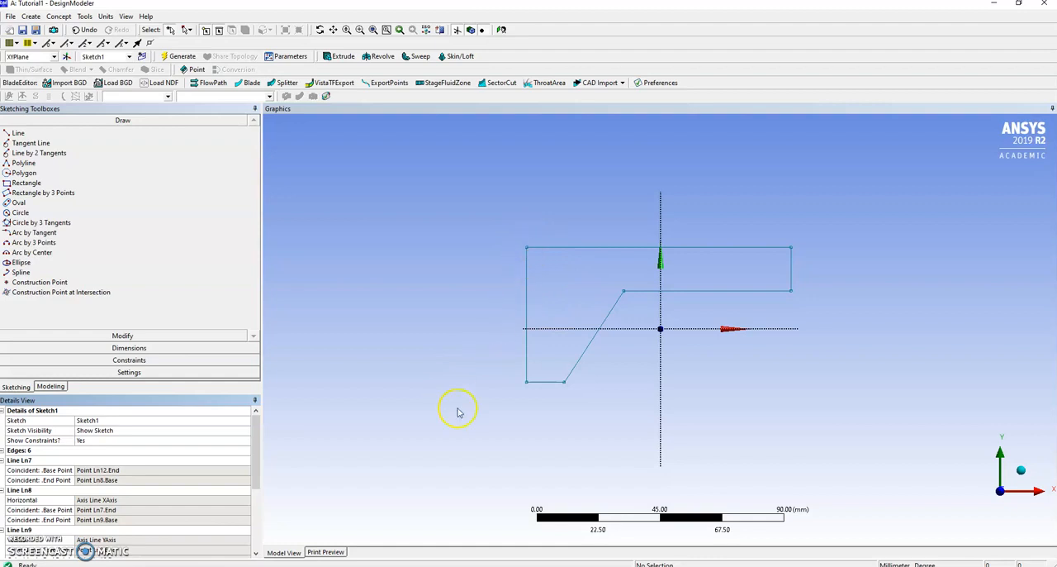
pyautogui.click(123, 346)
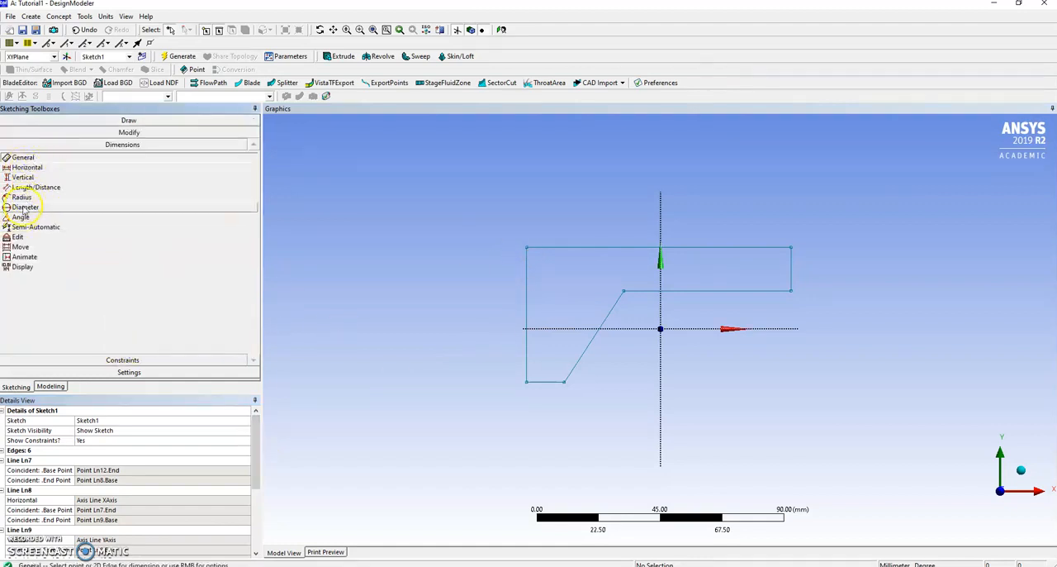
pyautogui.click(19, 218)
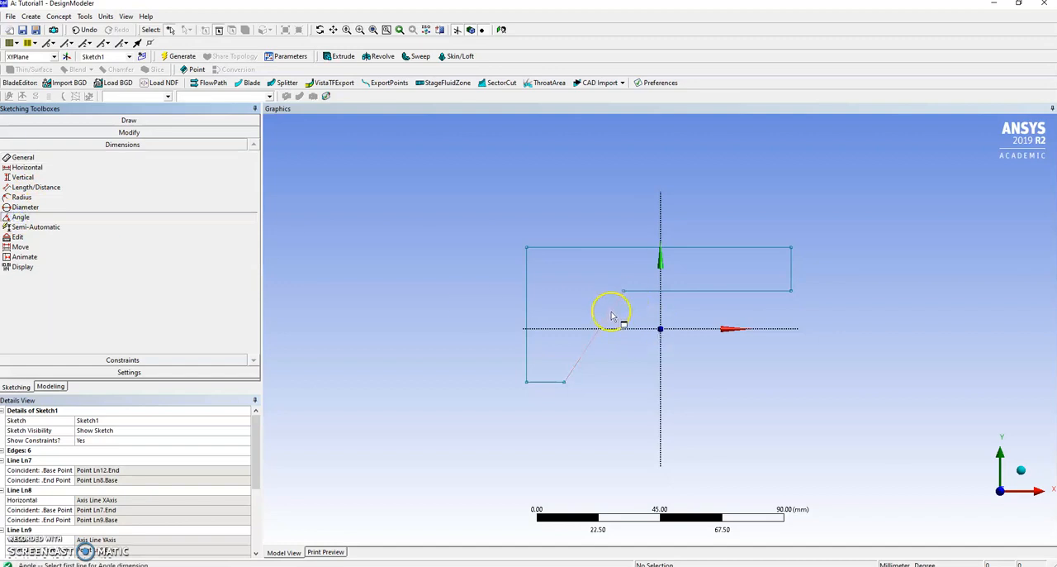
pyautogui.click(639, 292)
pyautogui.click(609, 317)
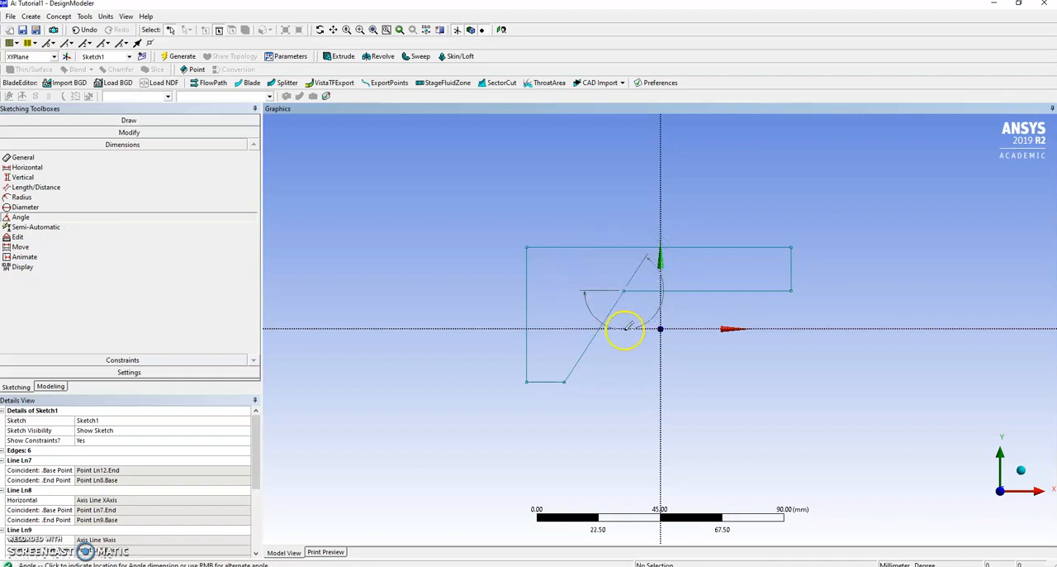
pyautogui.press('Escape')
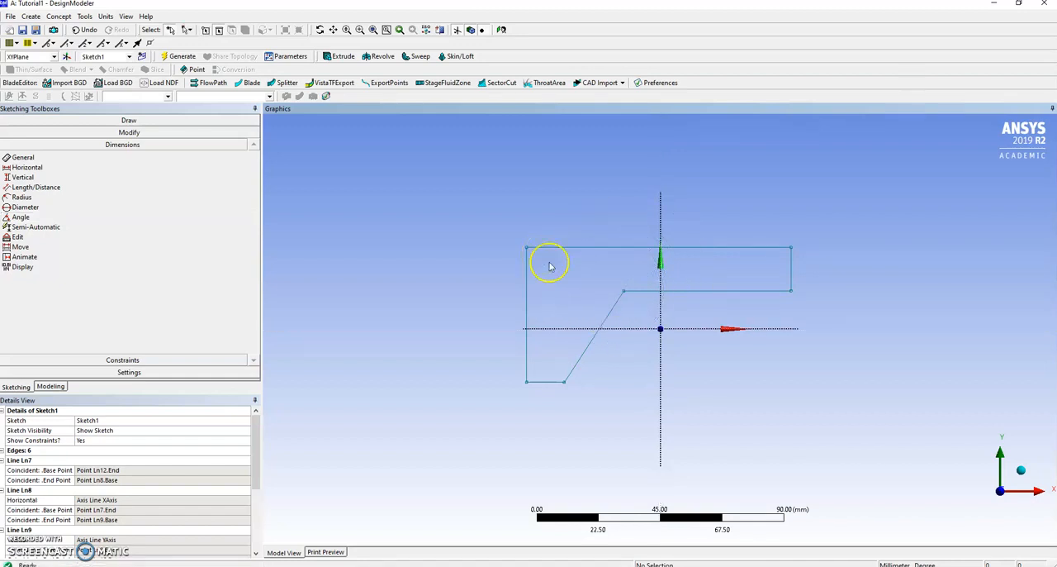
pyautogui.click(609, 317)
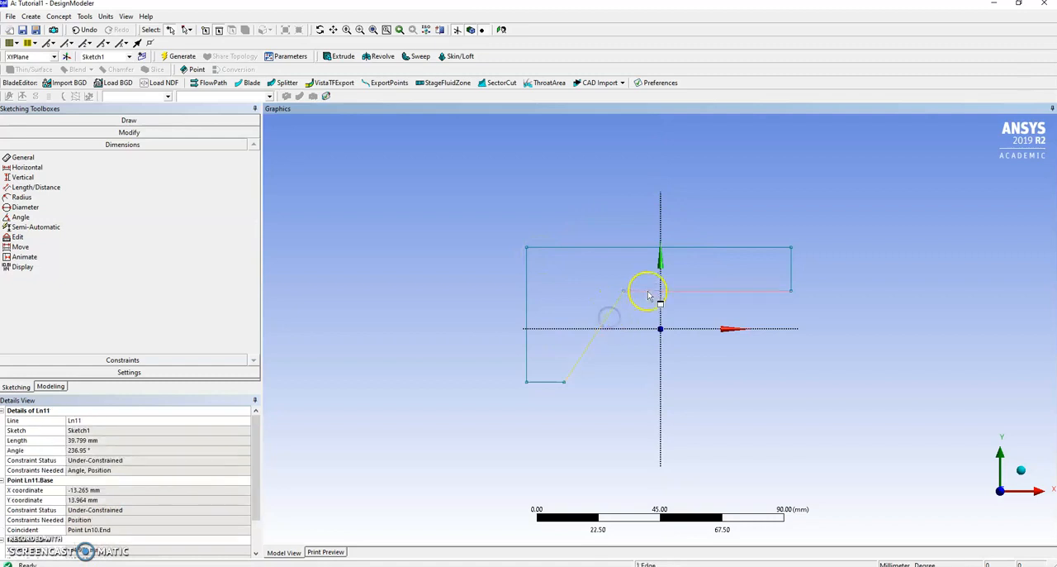
pyautogui.keyDown('ctrl'); pyautogui.click(644, 291); pyautogui.keyUp('ctrl')
pyautogui.click(138, 256)
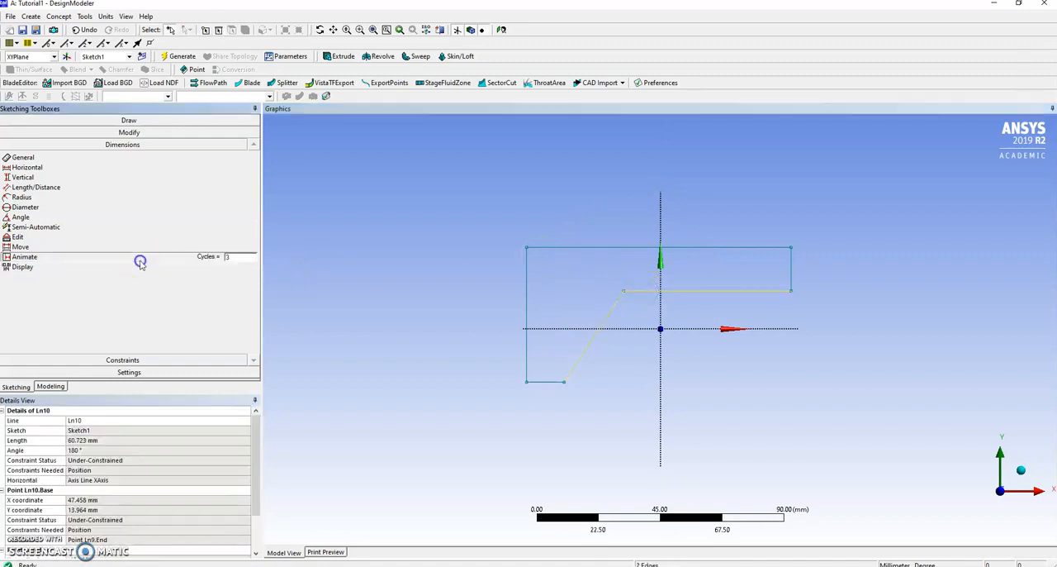
# Step: Add an angle dimension between the slanted line and the inner horizontal line, and set it to 120°
pyautogui.click(35, 217)
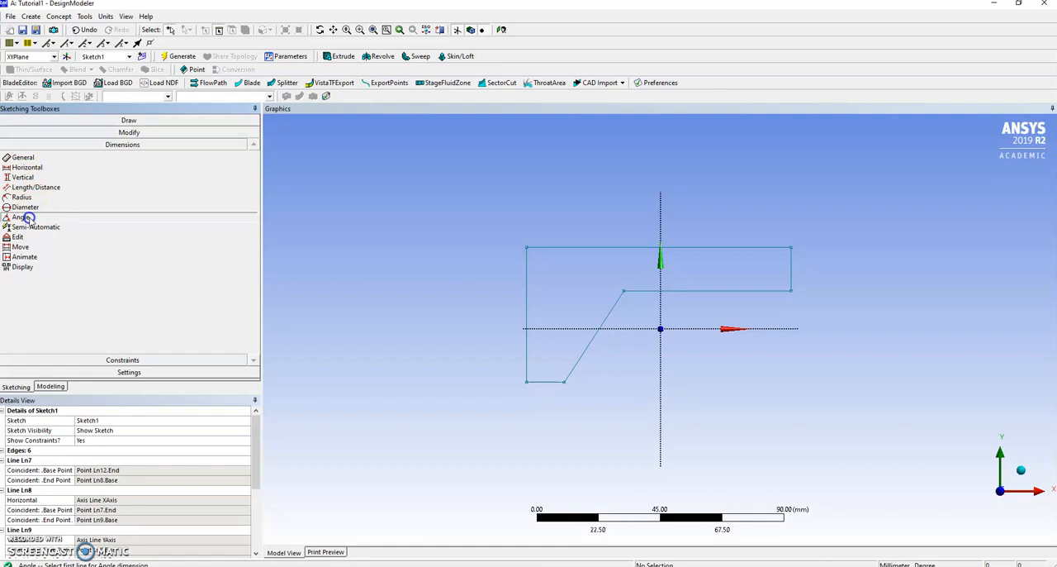
pyautogui.click(604, 327)
pyautogui.click(637, 291)
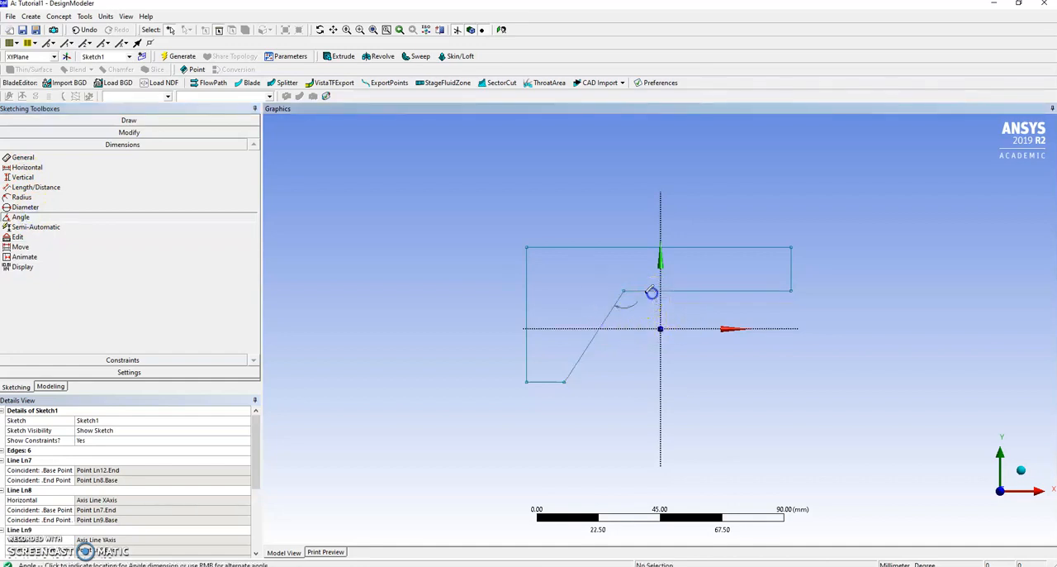
pyautogui.click(678, 369)
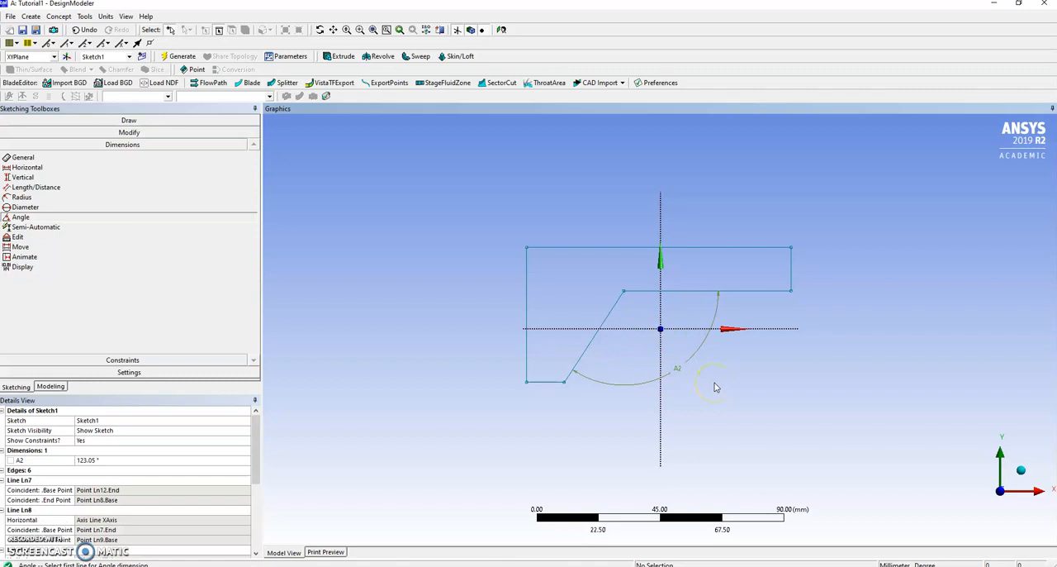
pyautogui.press('Escape')
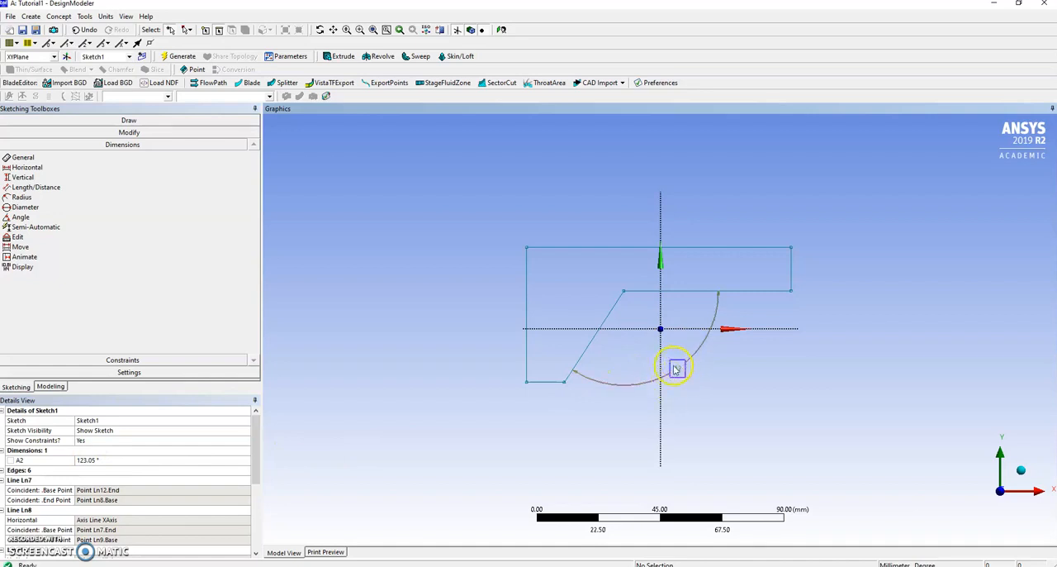
pyautogui.click(100, 461)
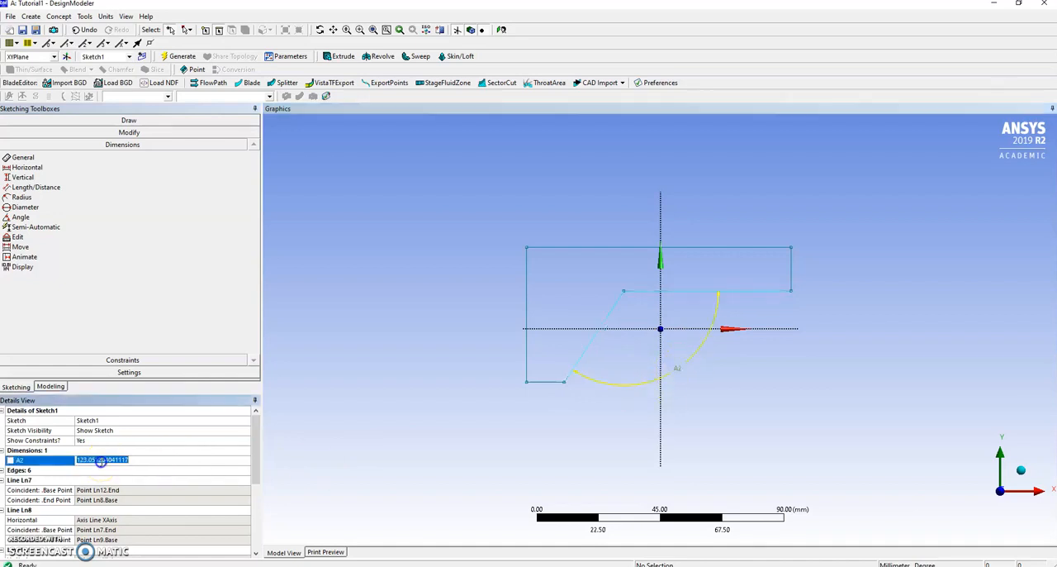
pyautogui.write('120')
pyautogui.press('Return')
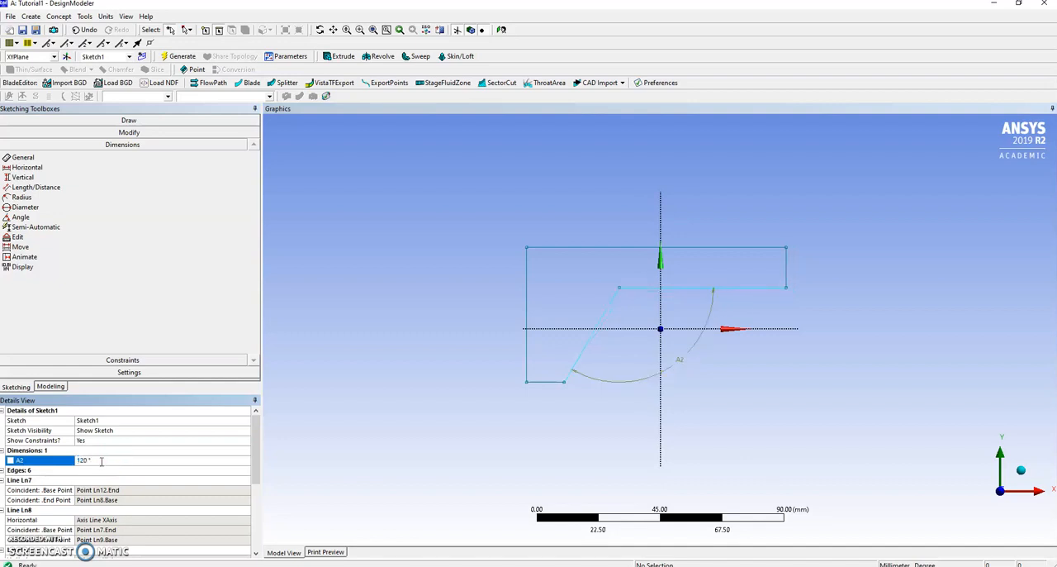
# Step: Constrain the profile's outer left edge to be parallel to the inner slanted line
pyautogui.click(137, 361)
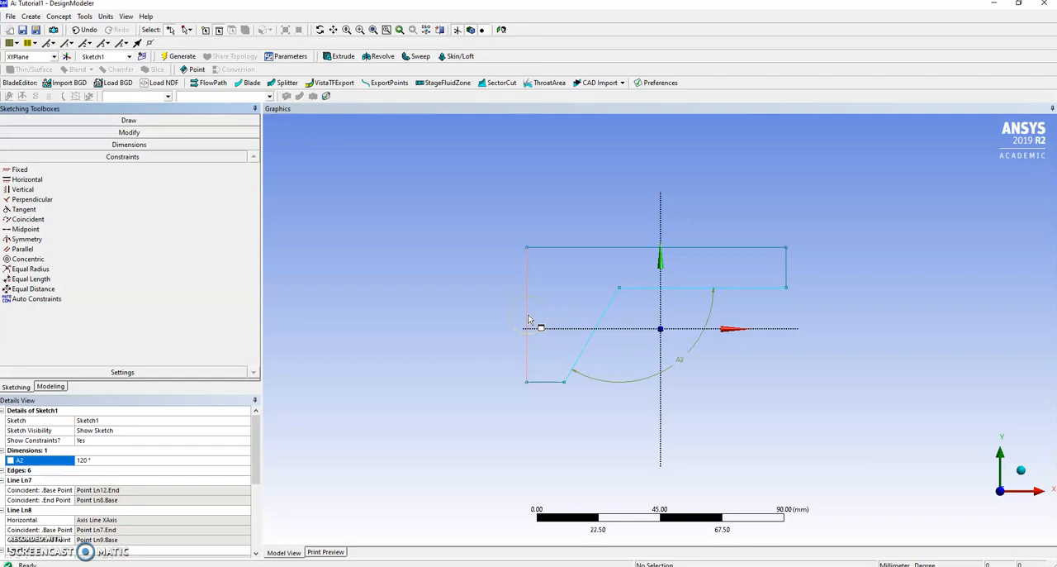
pyautogui.click(33, 249)
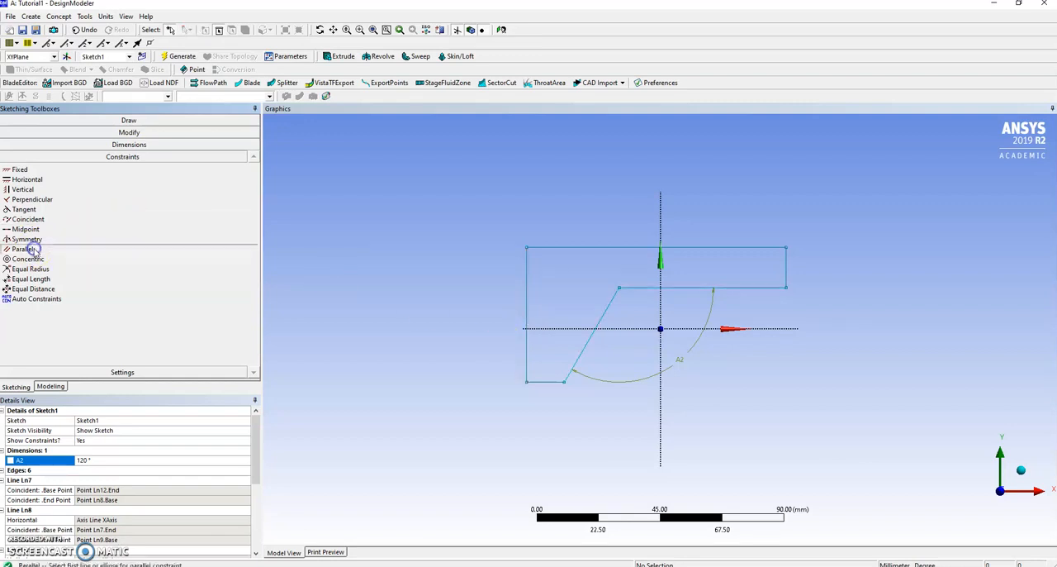
pyautogui.click(525, 294)
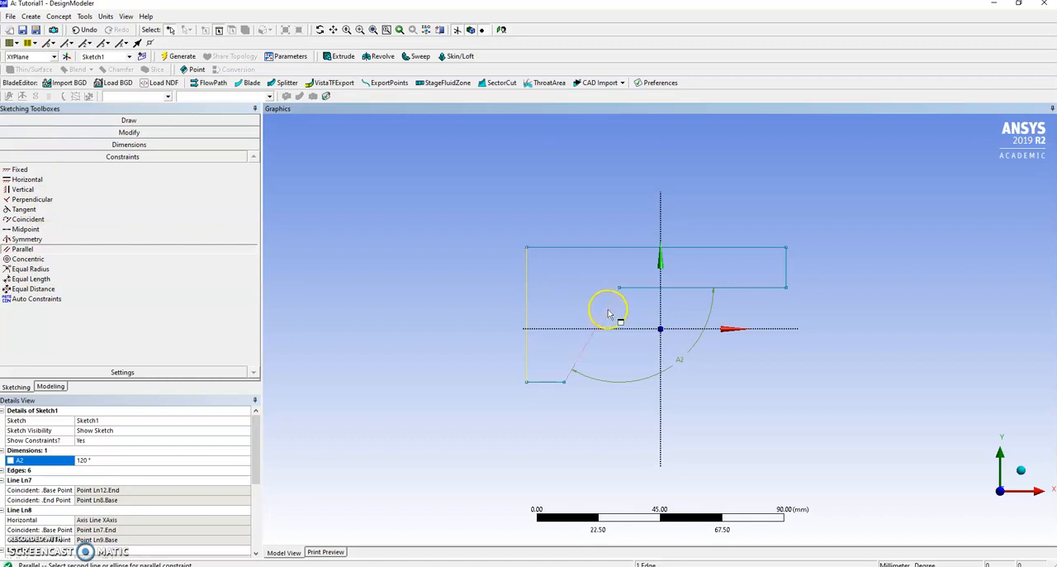
pyautogui.click(608, 313)
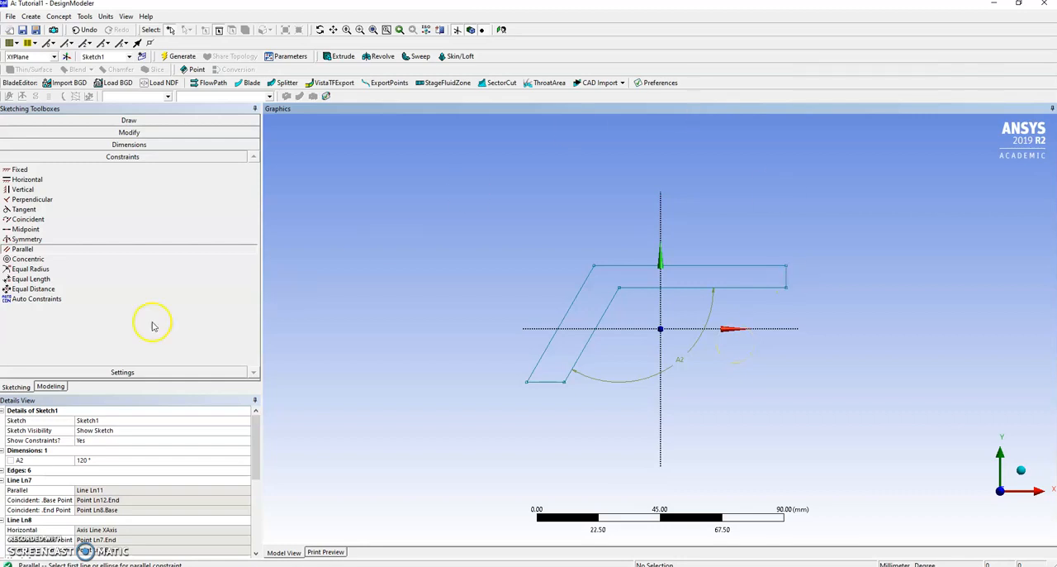
# Step: Add length dimensions to the profile's top horizontal edge, right vertical edge and bottom horizontal edge
pyautogui.click(114, 146)
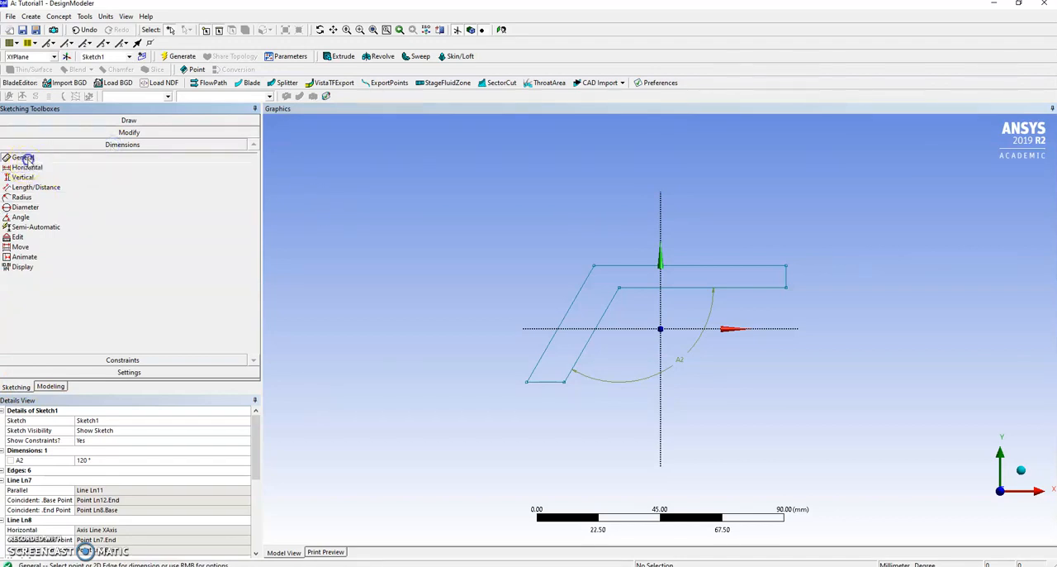
pyautogui.click(623, 266)
pyautogui.click(631, 217)
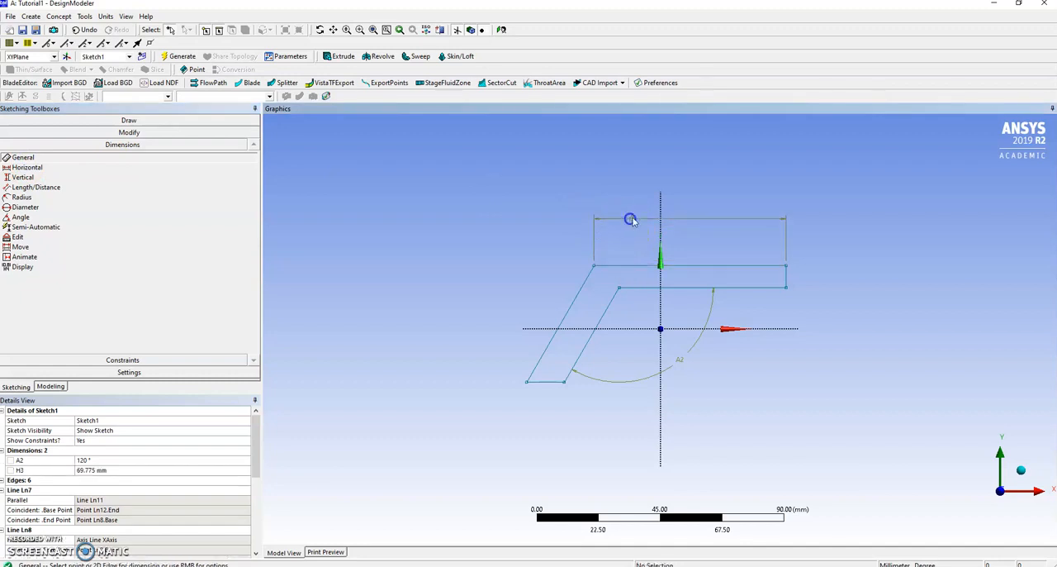
pyautogui.click(787, 283)
pyautogui.click(841, 268)
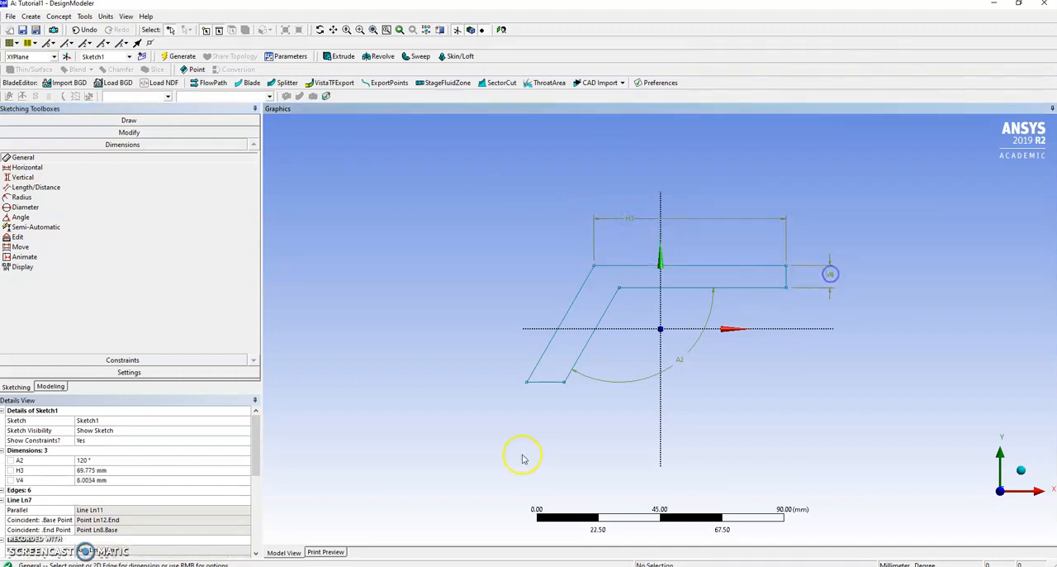
pyautogui.click(553, 385)
pyautogui.click(551, 416)
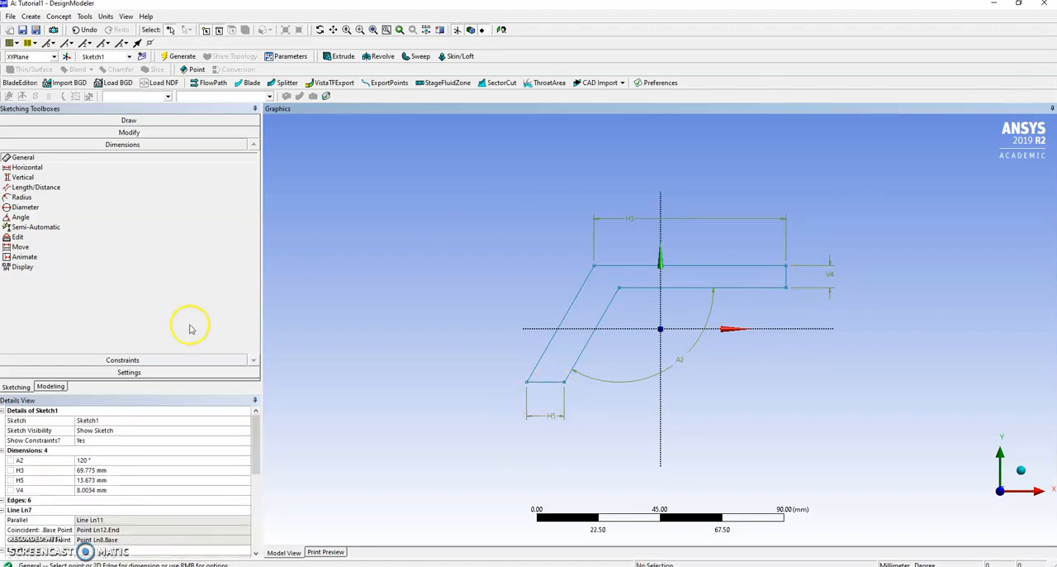
# Step: Set the profile's right edge height to 20 mm, the bottom edge length to 30 mm and the top edge length to 80 mm
pyautogui.click(91, 489)
pyautogui.write('20')
pyautogui.press('Return')
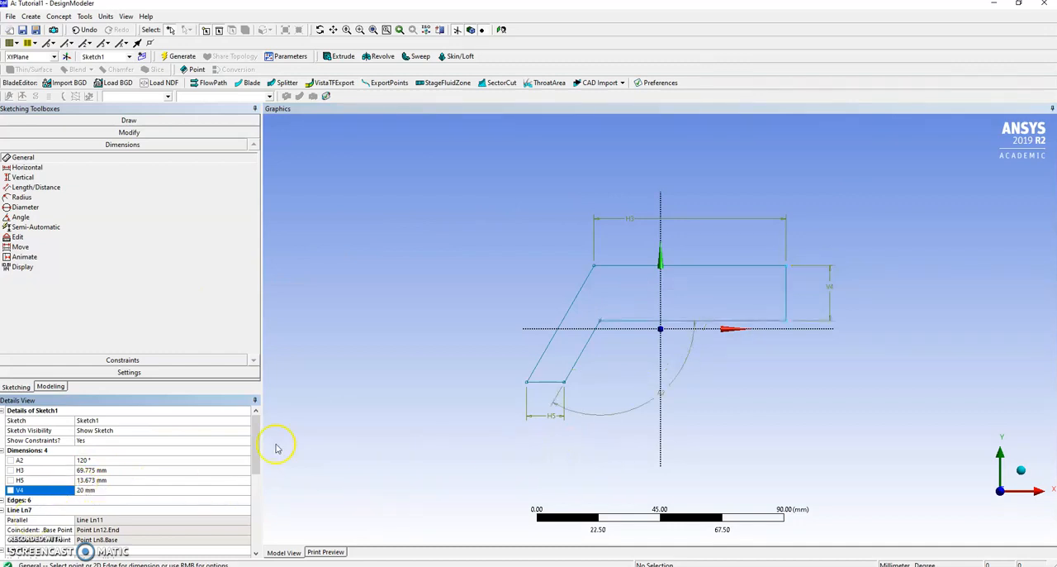
pyautogui.click(89, 480)
pyautogui.write('2')
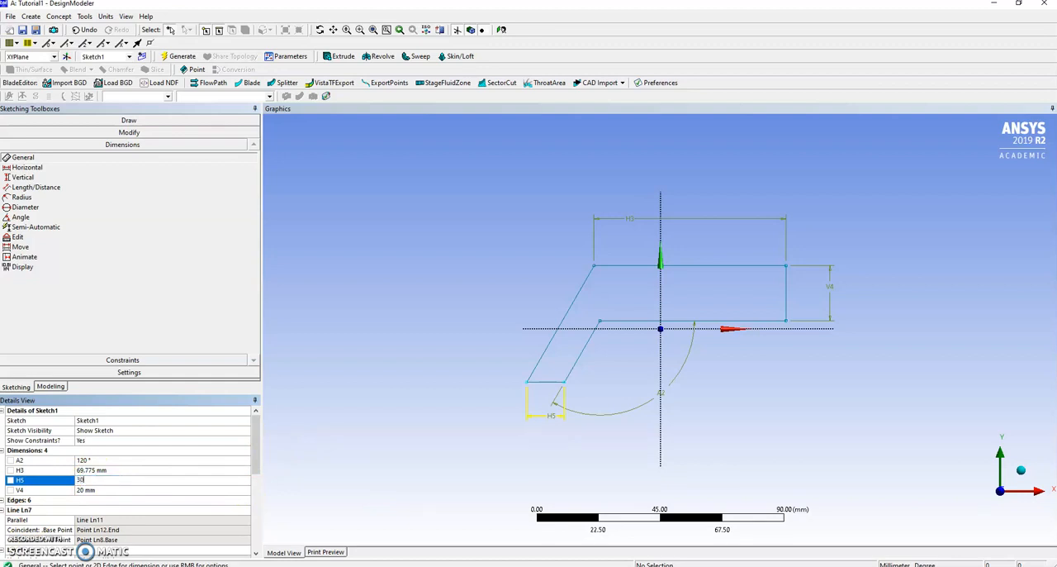
pyautogui.press('Return')
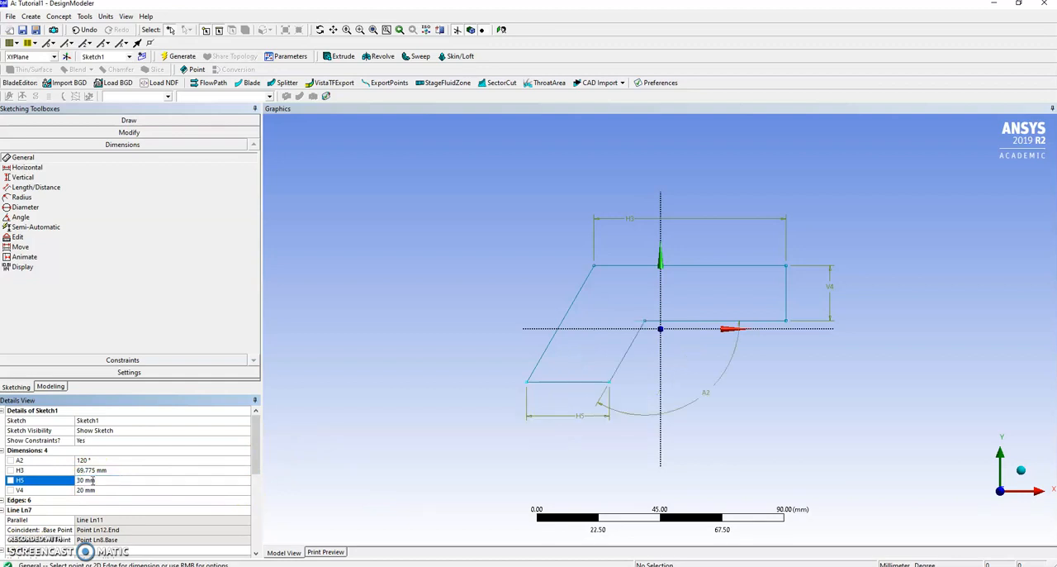
pyautogui.click(92, 470)
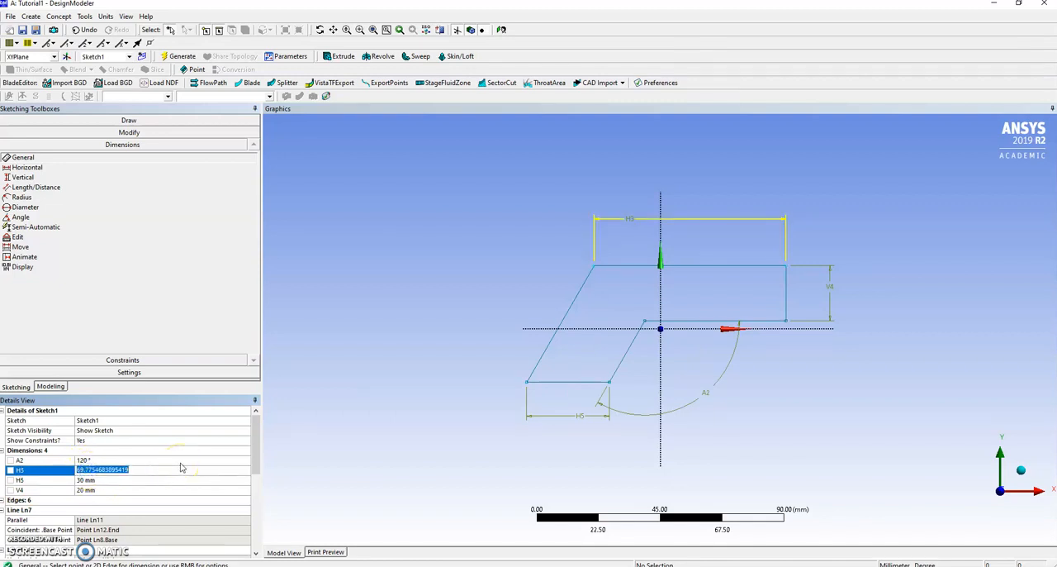
pyautogui.write('80')
pyautogui.press('Return')
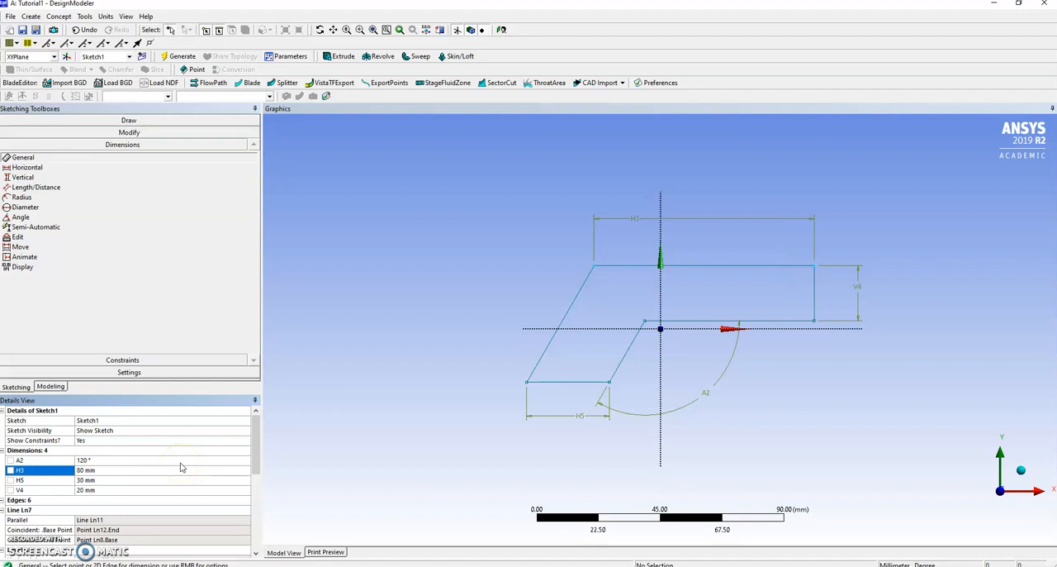
pyautogui.click(462, 261)
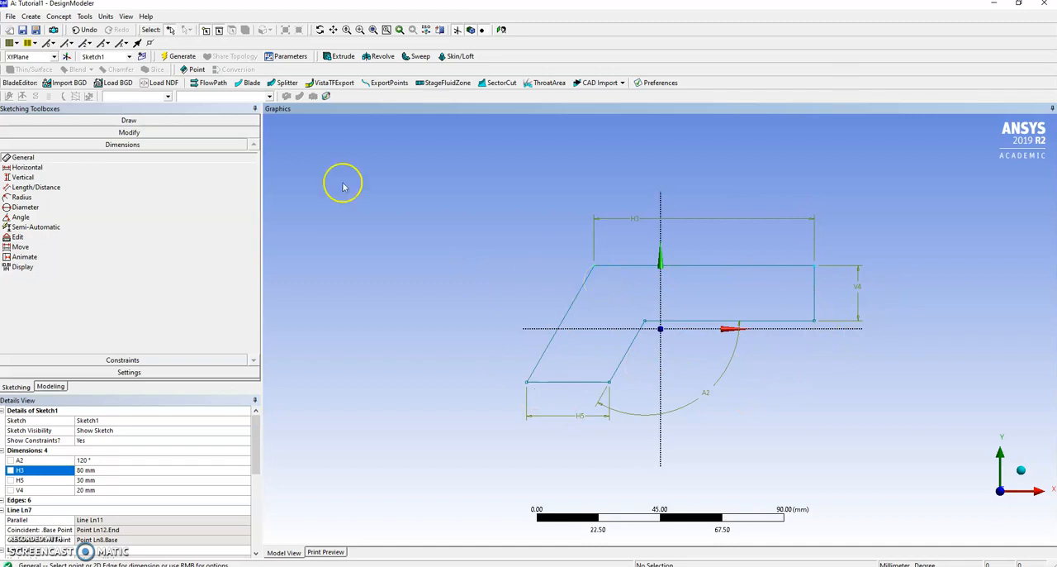
# Step: Draw a horizontal oval slot inside the profile's horizontal arm, between the Y axis and the right edge
pyautogui.click(102, 120)
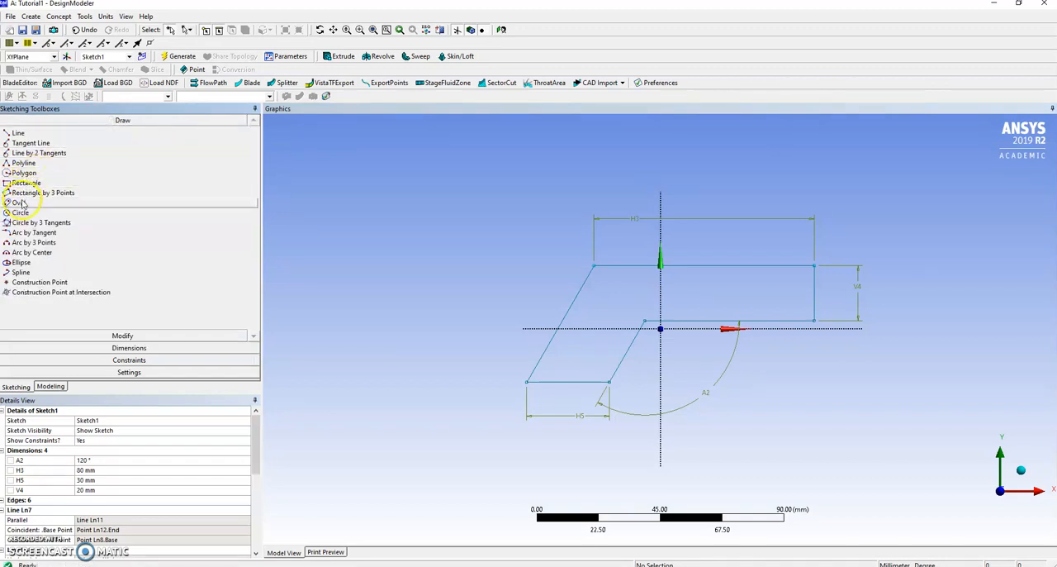
pyautogui.click(19, 202)
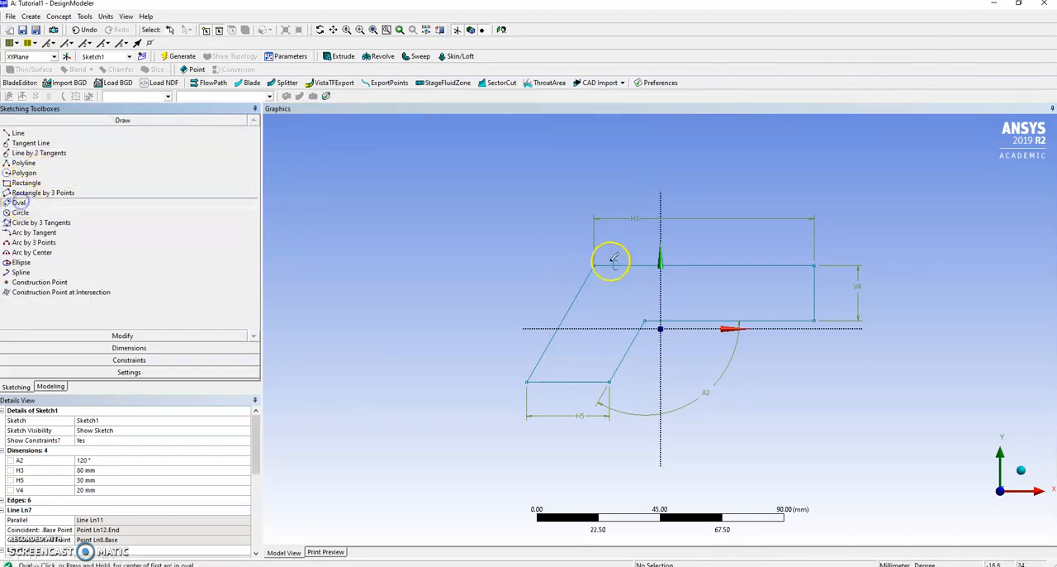
pyautogui.click(717, 288)
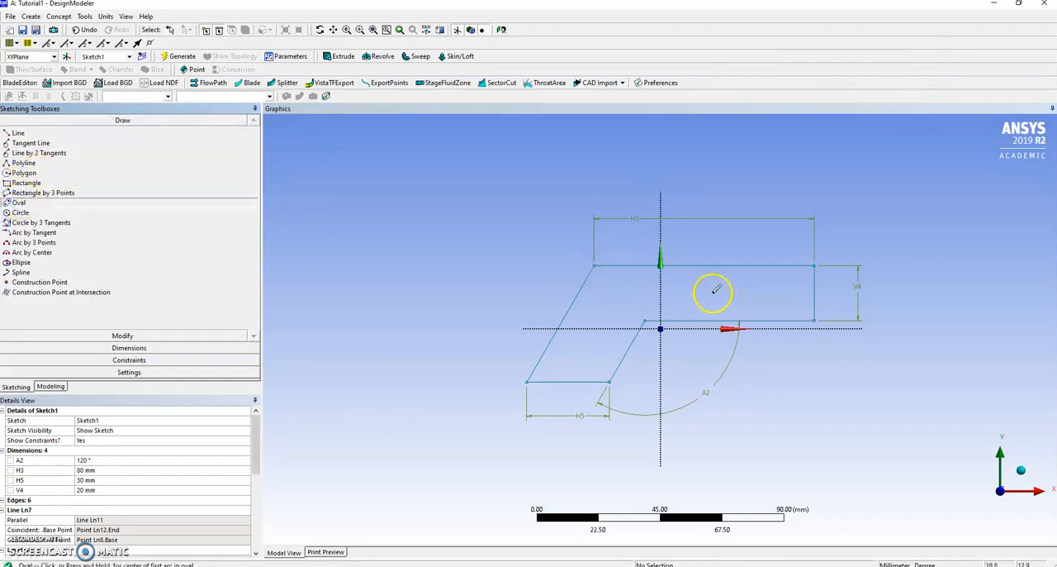
pyautogui.click(767, 292)
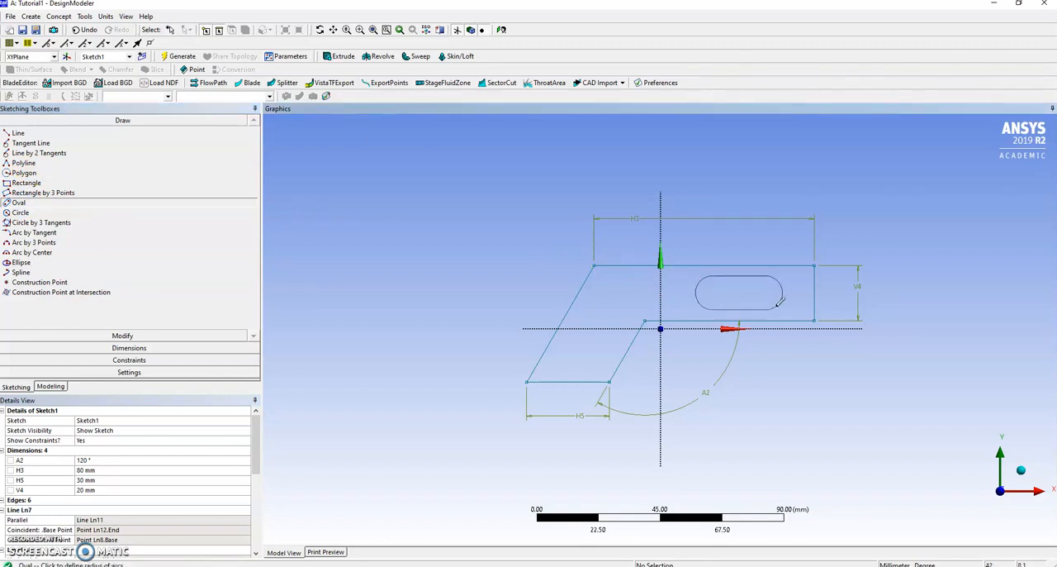
pyautogui.click(780, 302)
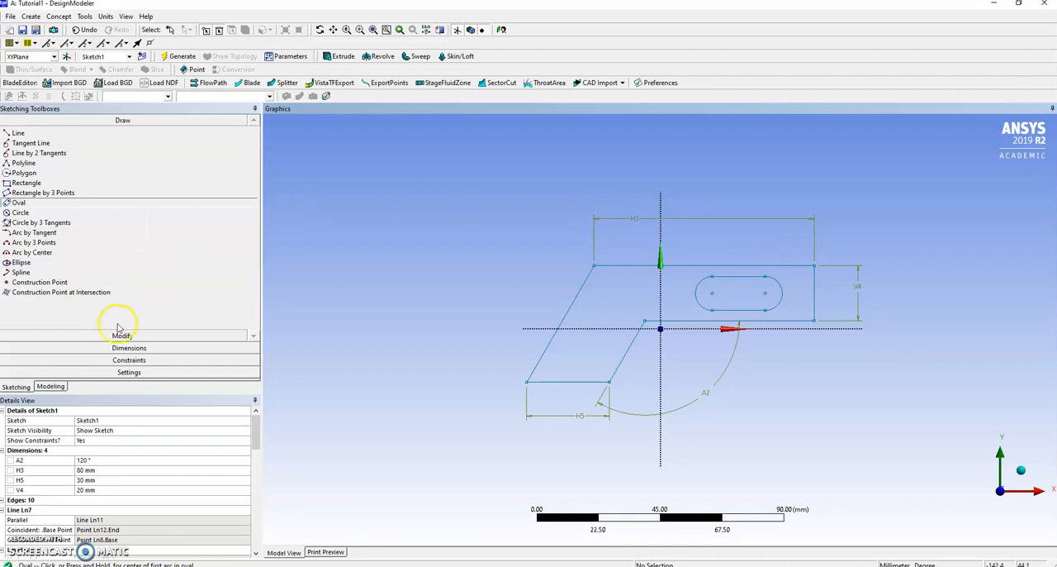
# Step: Add a vertical dimension between the oval's right arc centre and the profile's top edge, and set it to 10 mm
pyautogui.click(122, 349)
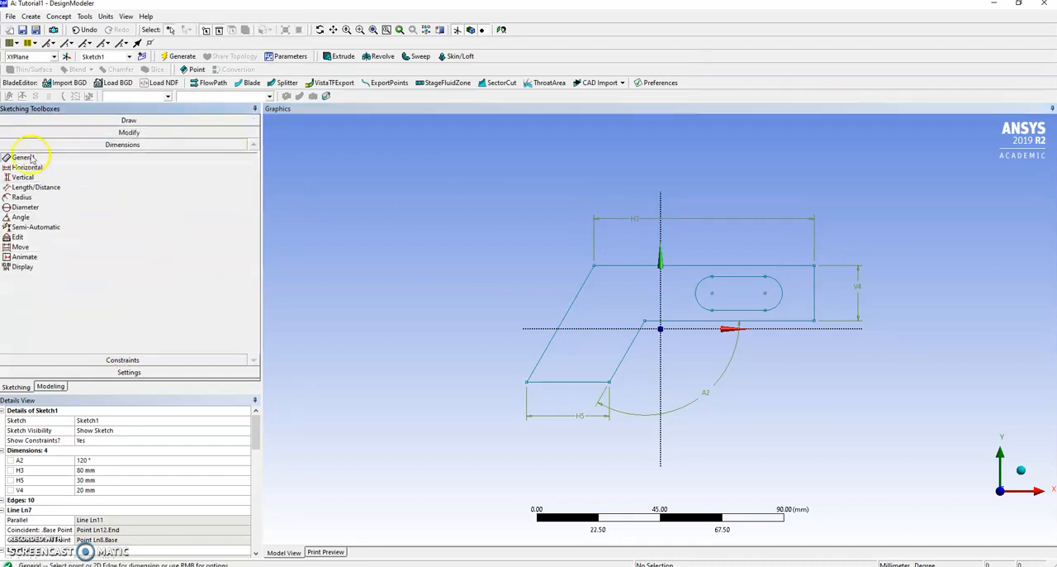
pyautogui.click(22, 177)
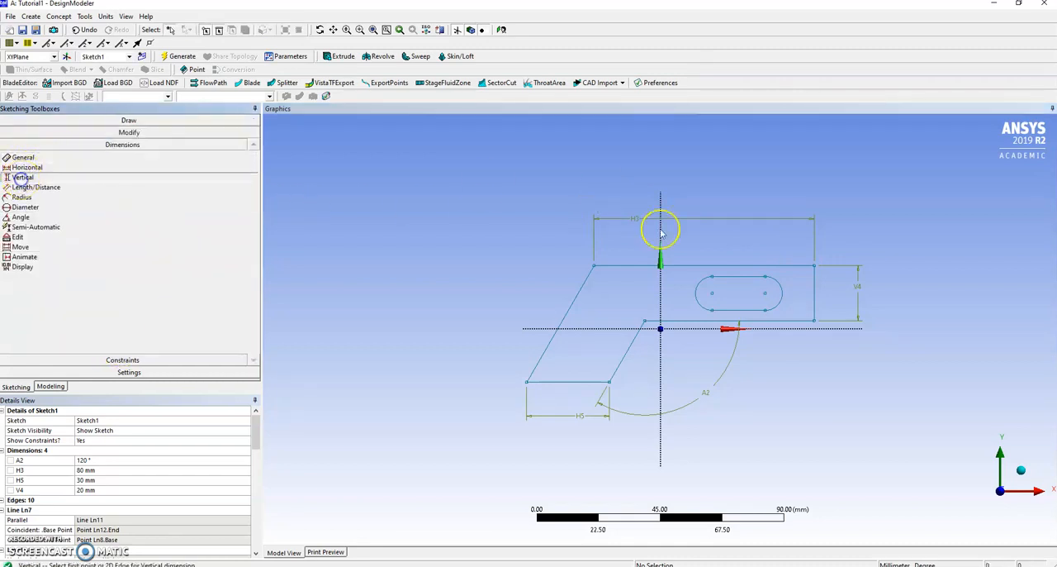
pyautogui.click(765, 293)
pyautogui.click(769, 265)
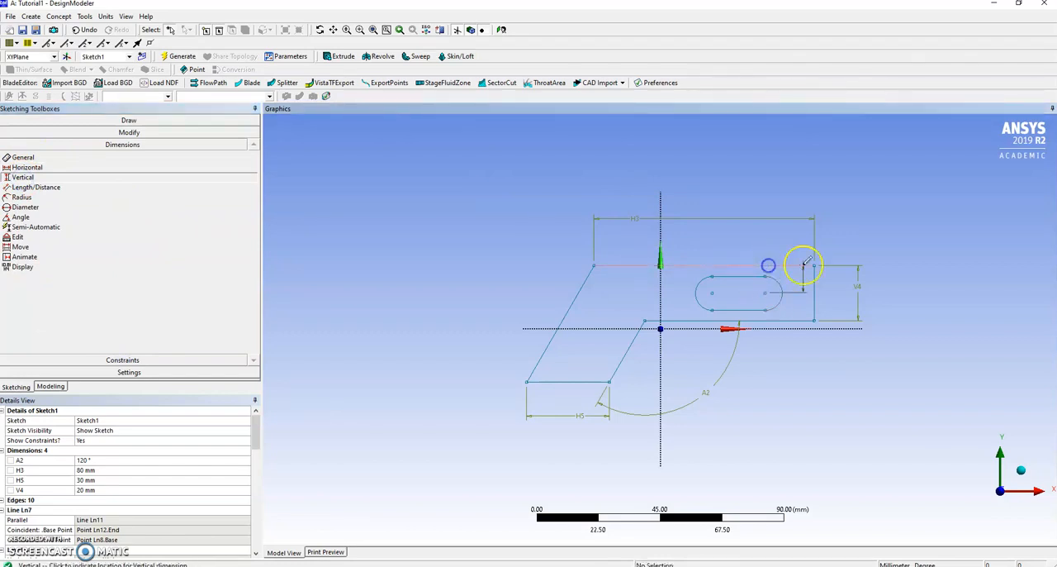
pyautogui.click(842, 269)
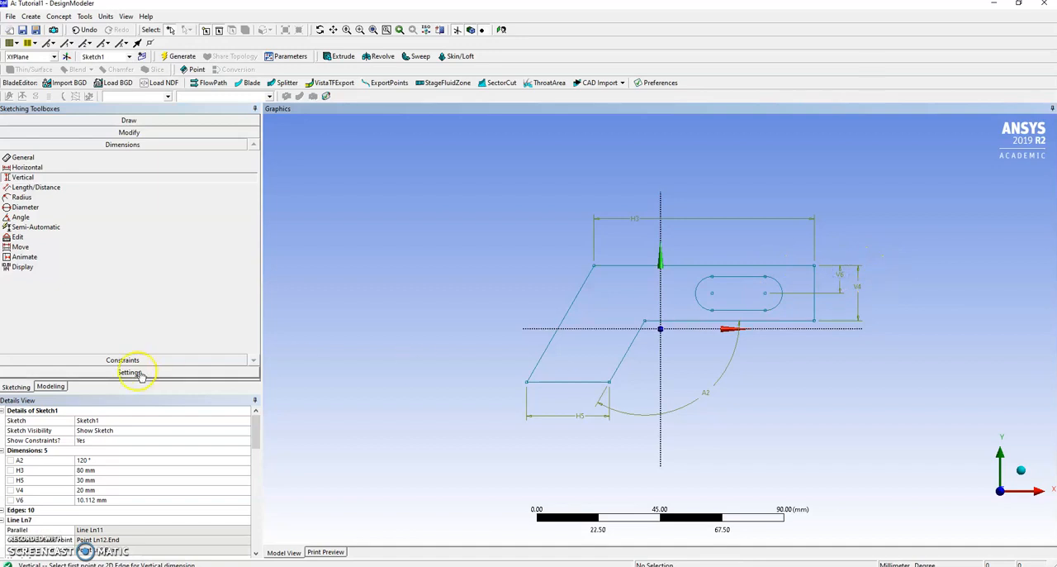
pyautogui.click(111, 499)
pyautogui.write('10')
pyautogui.press('Return')
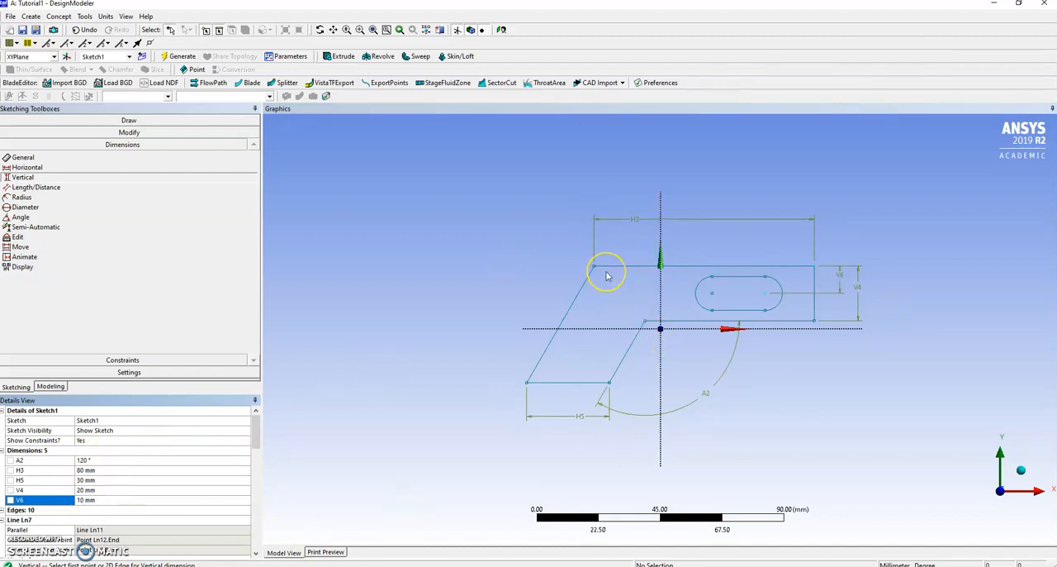
pyautogui.click(637, 266)
pyautogui.click(462, 286)
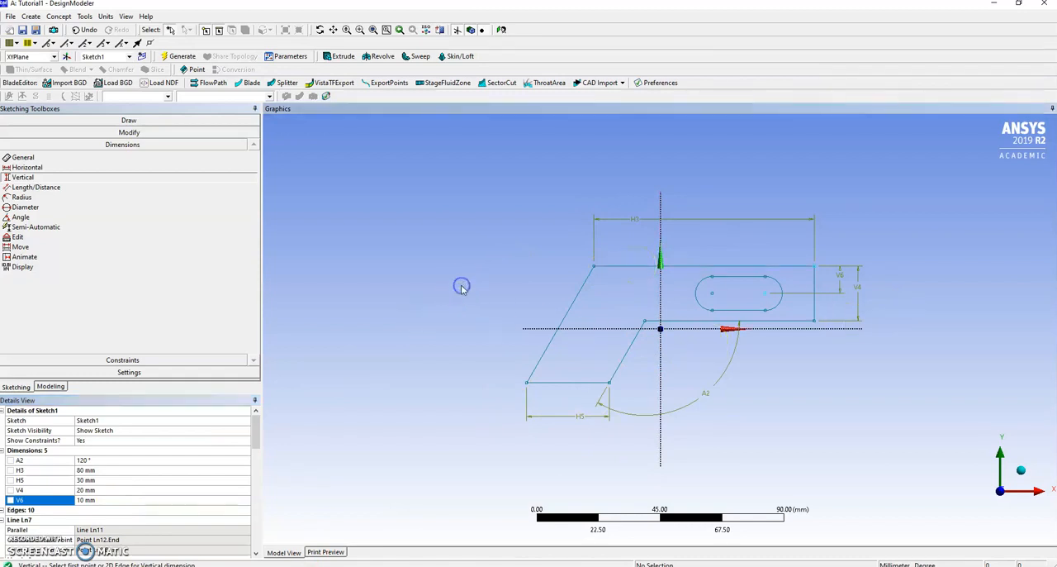
# Step: Create a second, empty sketch on the XY plane and open it for sketching
pyautogui.click(41, 389)
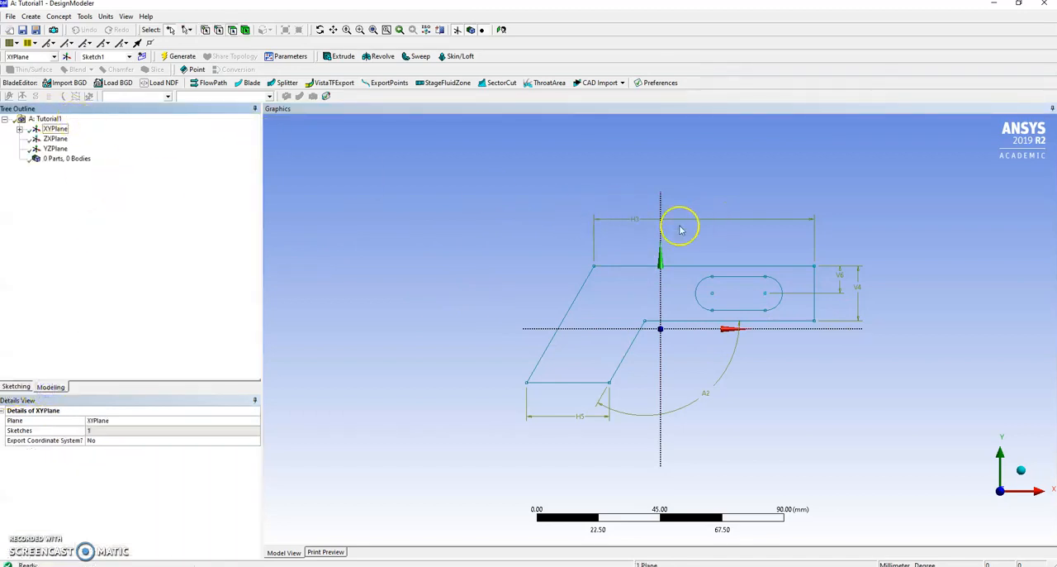
pyautogui.click(20, 131)
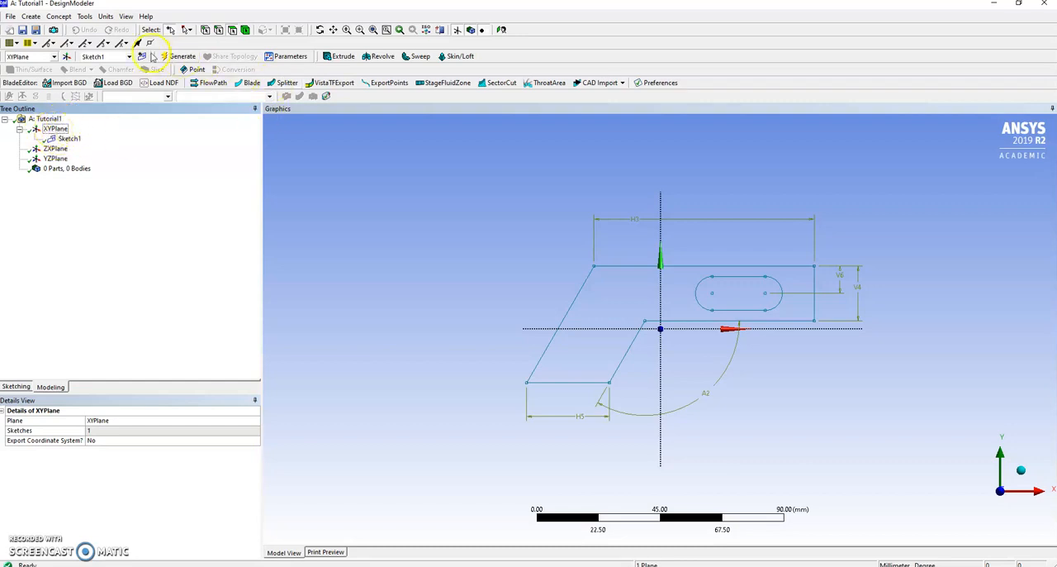
pyautogui.click(142, 57)
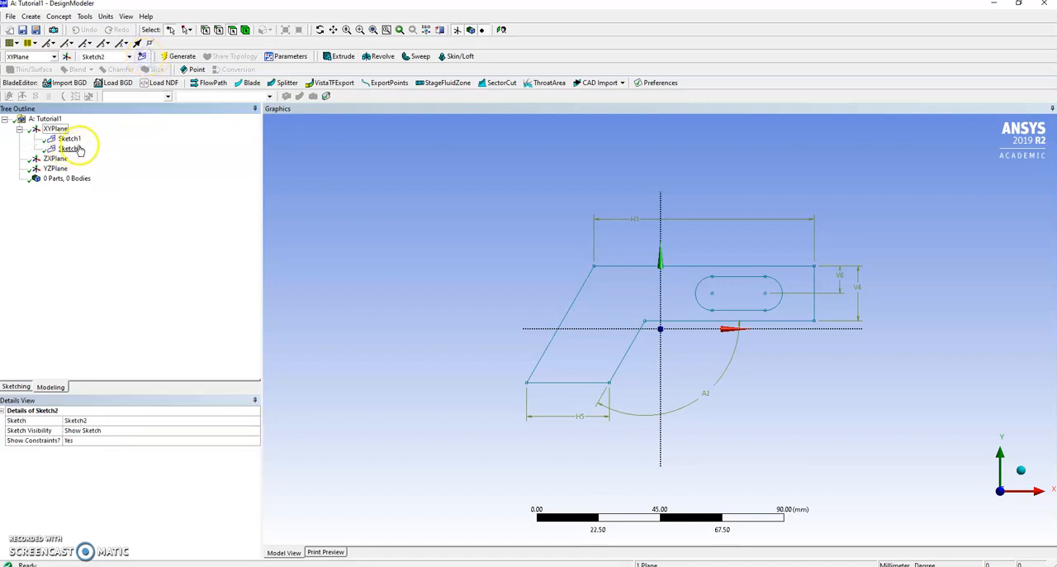
pyautogui.click(5, 385)
pyautogui.click(51, 386)
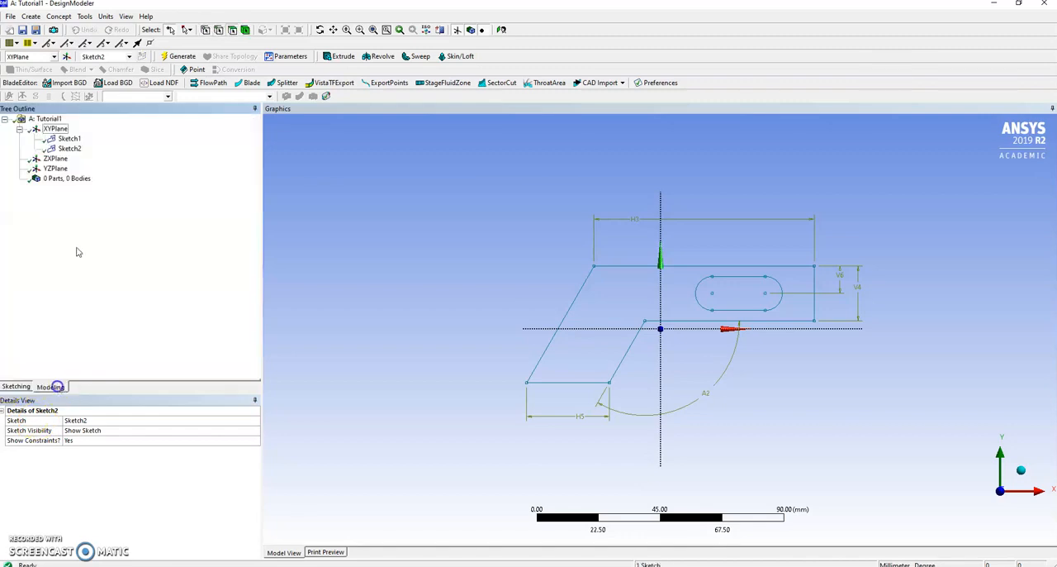
pyautogui.click(69, 148)
pyautogui.click(15, 387)
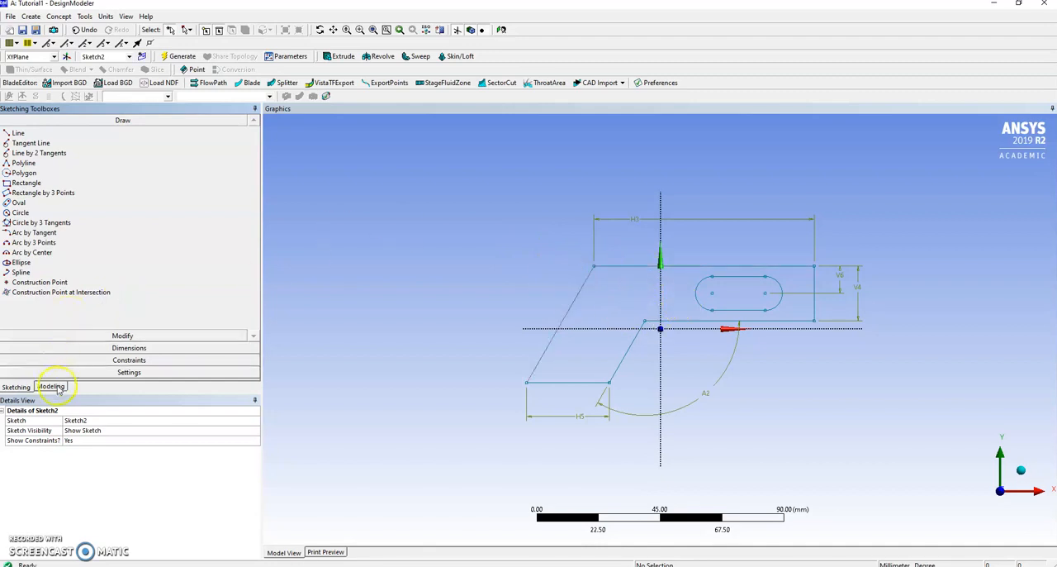
# Step: Delete the empty Sketch2 from the XY plane
pyautogui.click(50, 386)
pyautogui.click(69, 148)
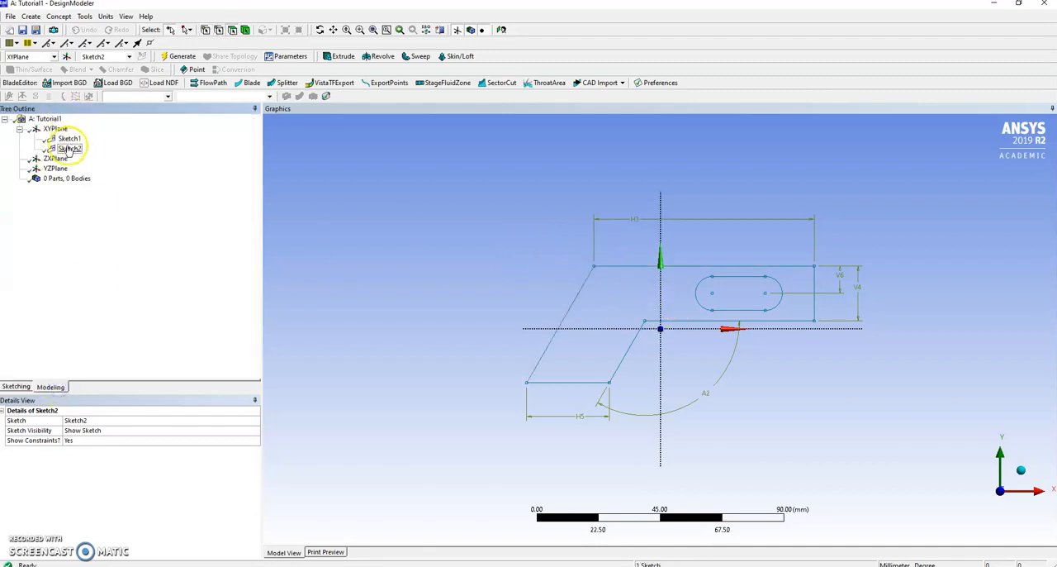
pyautogui.rightClick(69, 152)
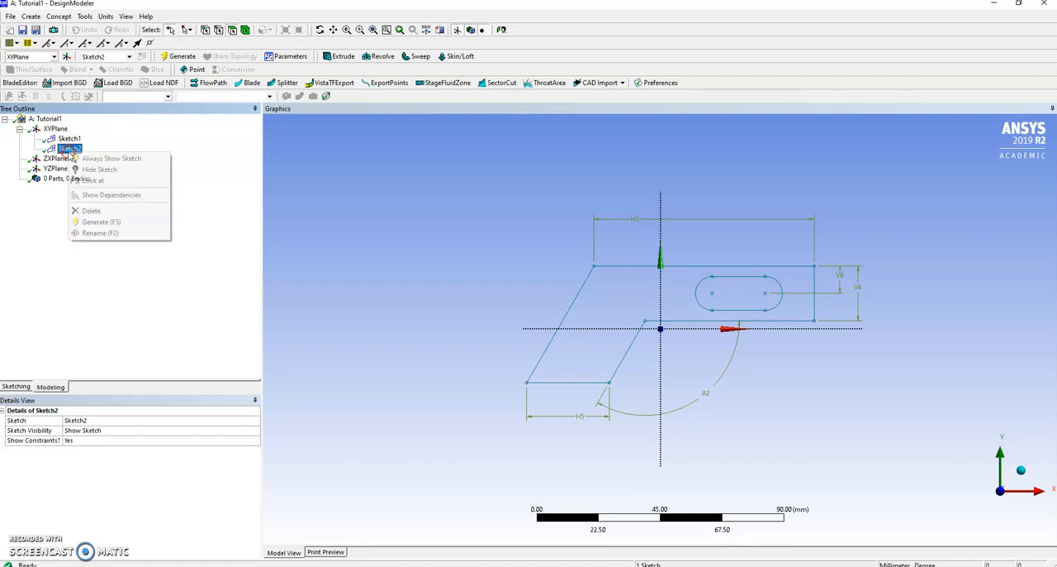
pyautogui.click(96, 211)
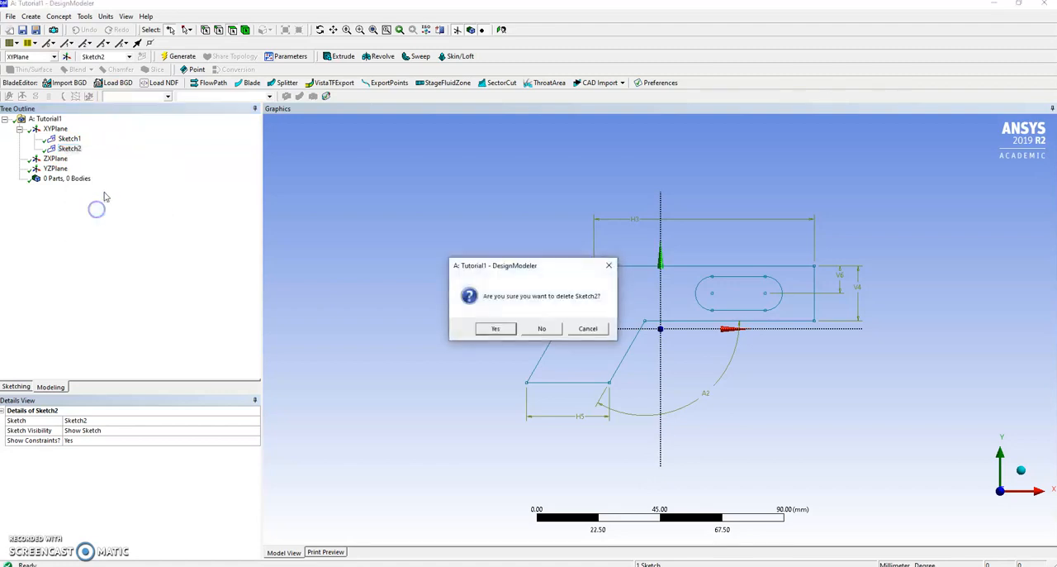
pyautogui.click(493, 328)
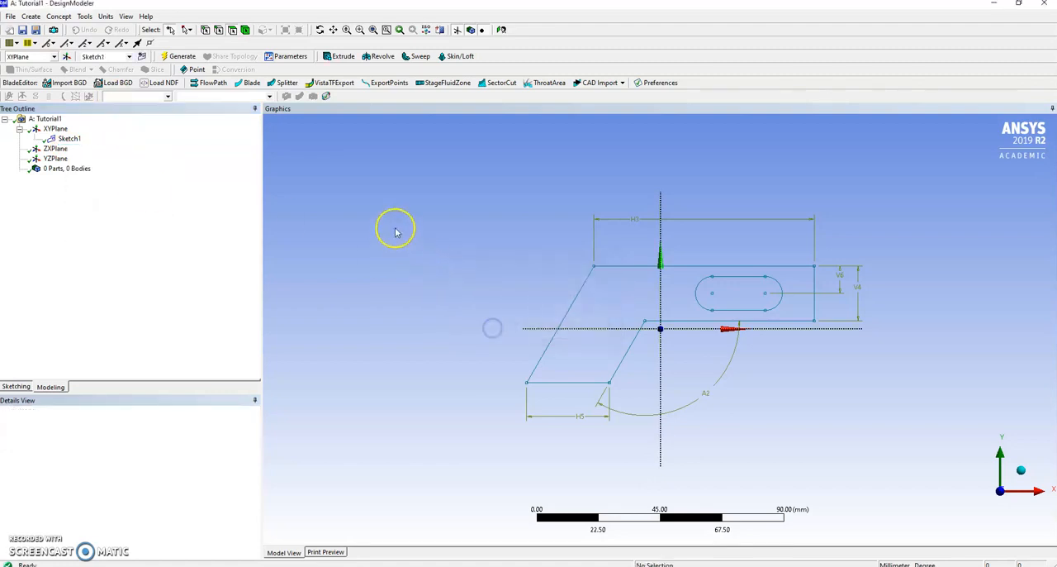
# Step: Start an Extrude feature that uses Sketch1, the angled profile with the oval slot, as its geometry
pyautogui.click(70, 139)
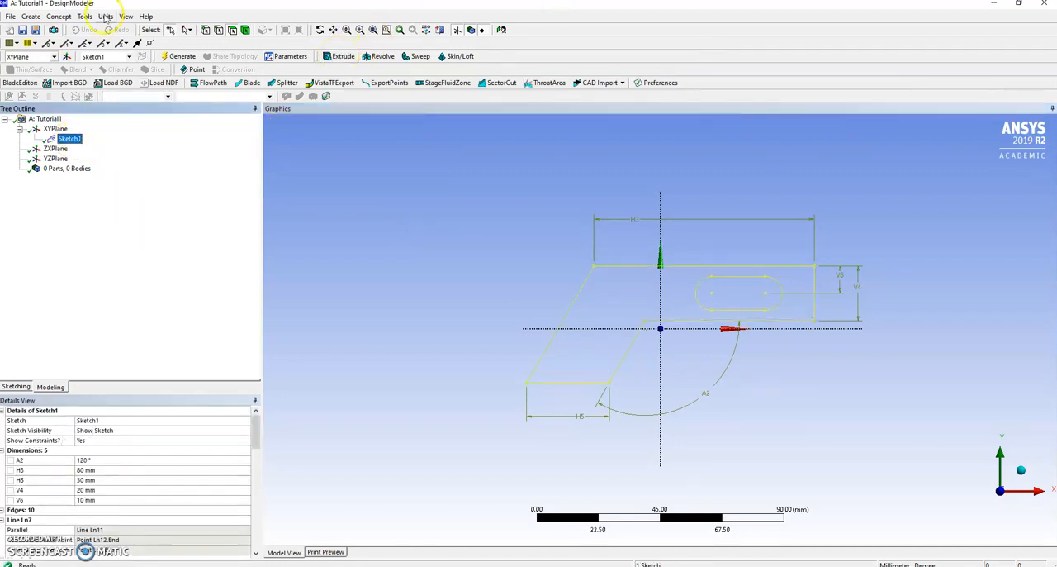
pyautogui.click(31, 16)
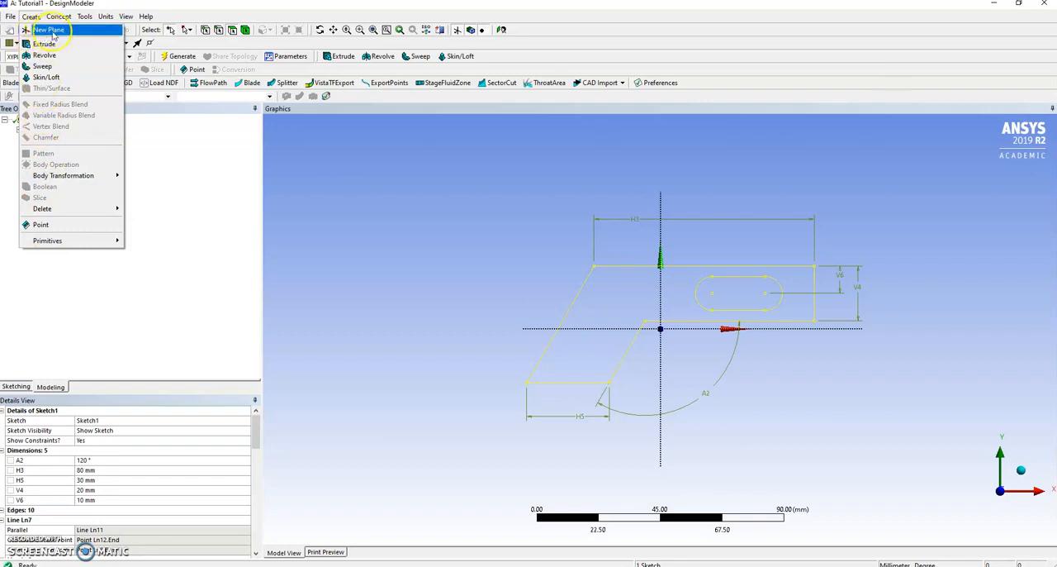
pyautogui.moveTo(59, 19)
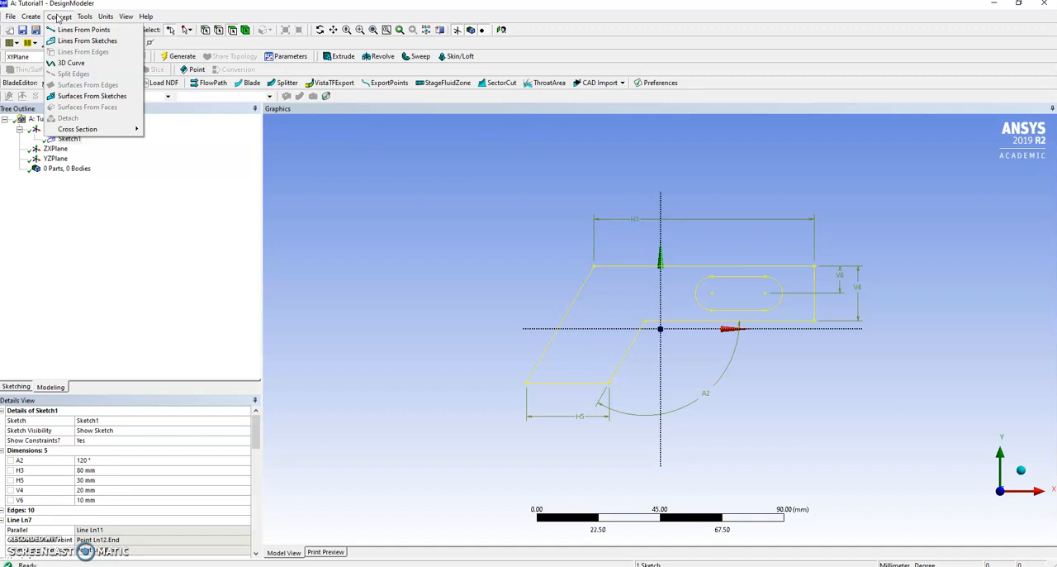
pyautogui.click(60, 98)
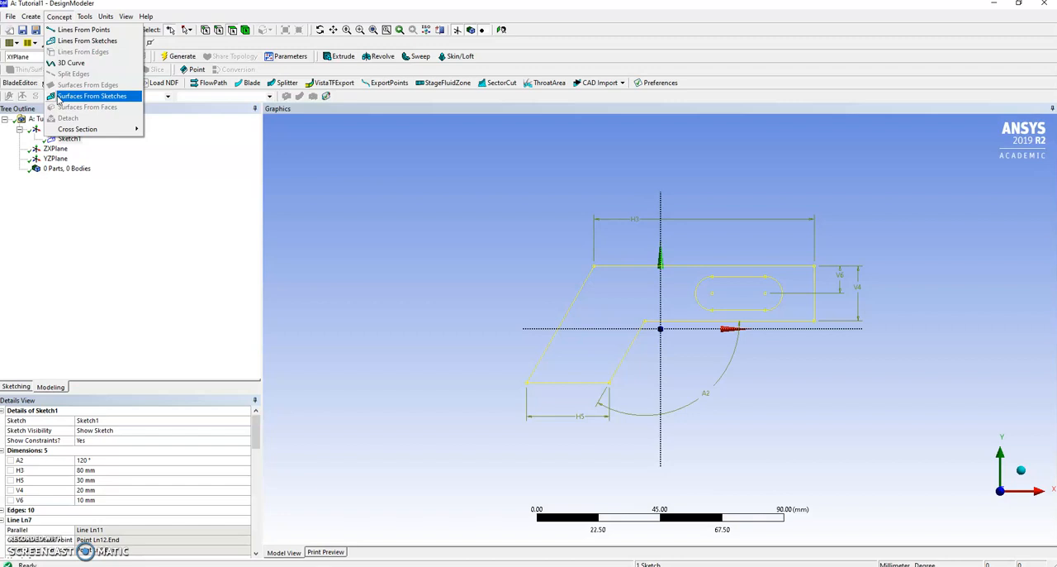
pyautogui.click(106, 45)
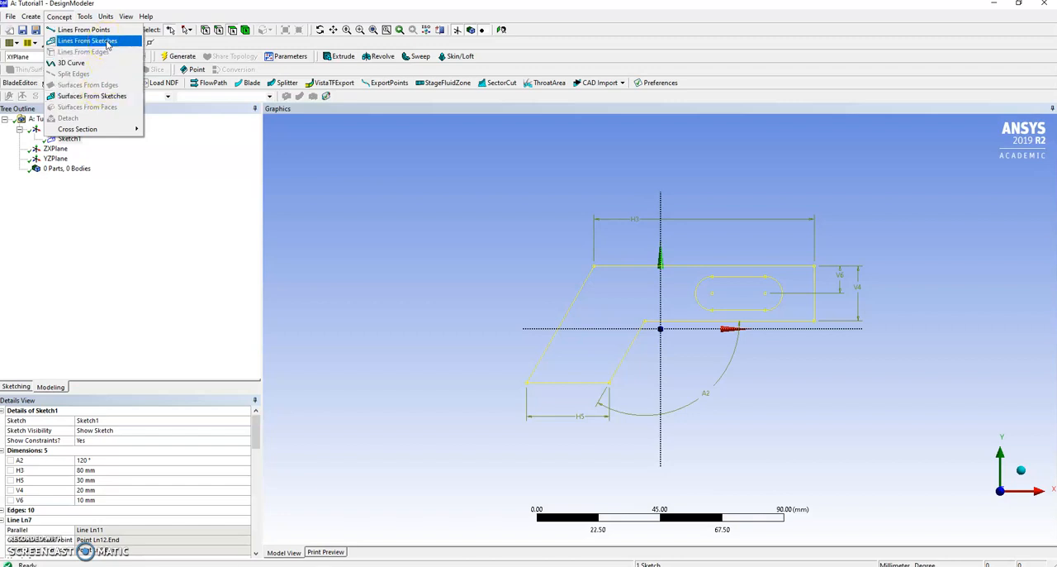
pyautogui.click(33, 17)
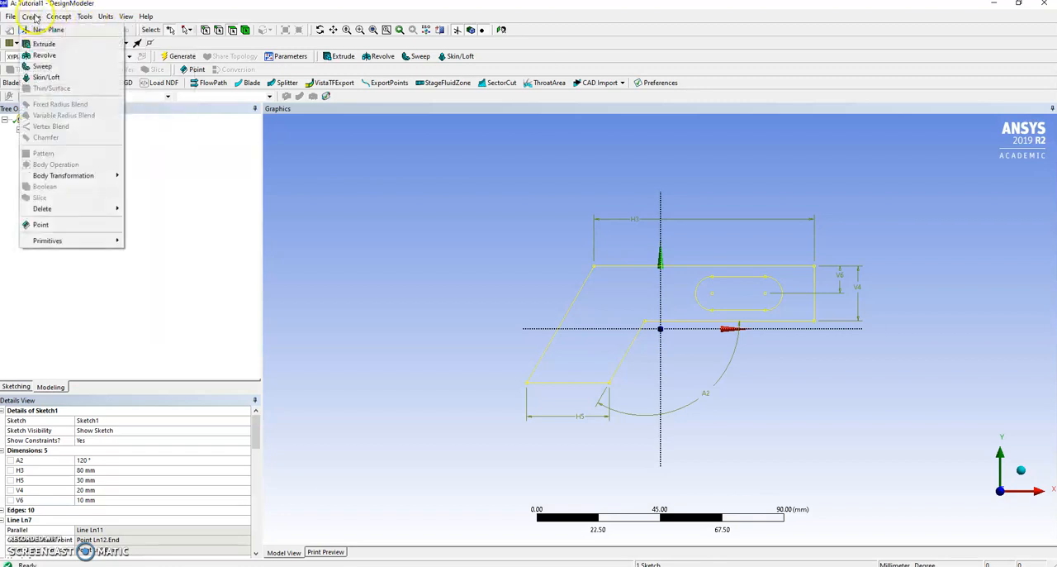
pyautogui.click(39, 43)
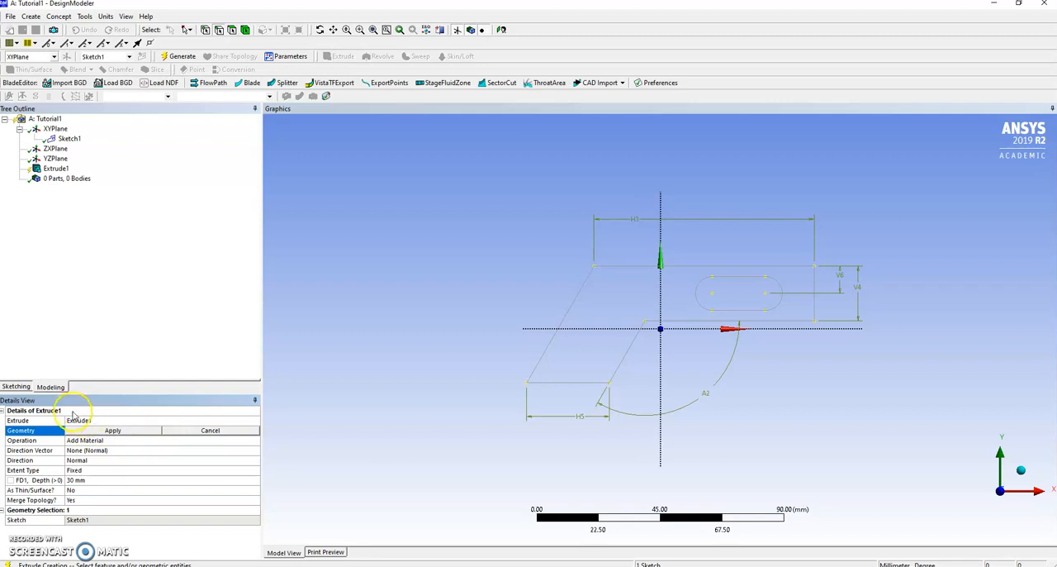
pyautogui.click(114, 430)
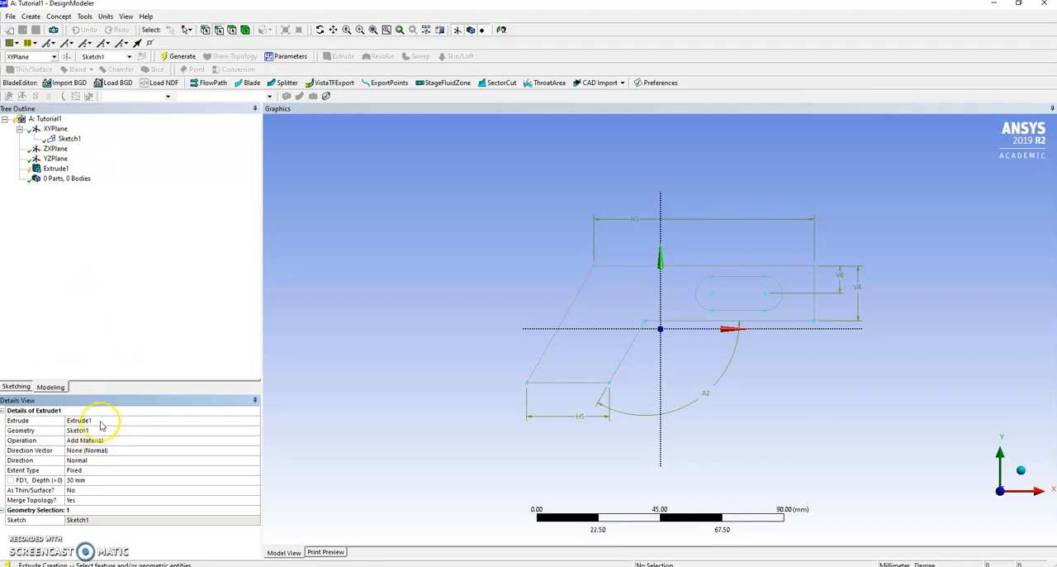
# Step: Set the extrusion to Add Material with a depth of 15 mm and generate the solid body
pyautogui.click(105, 440)
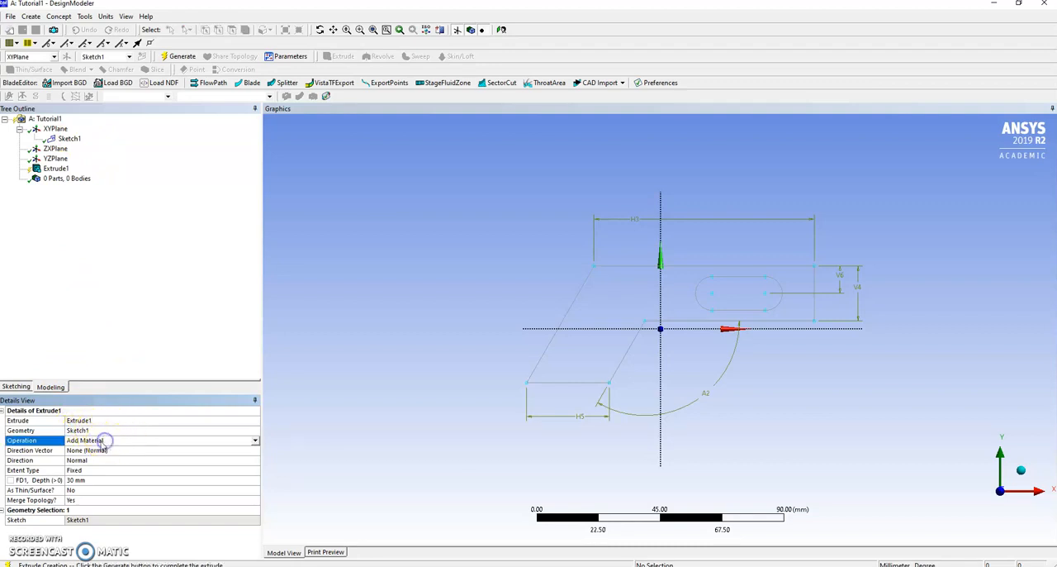
pyautogui.click(257, 442)
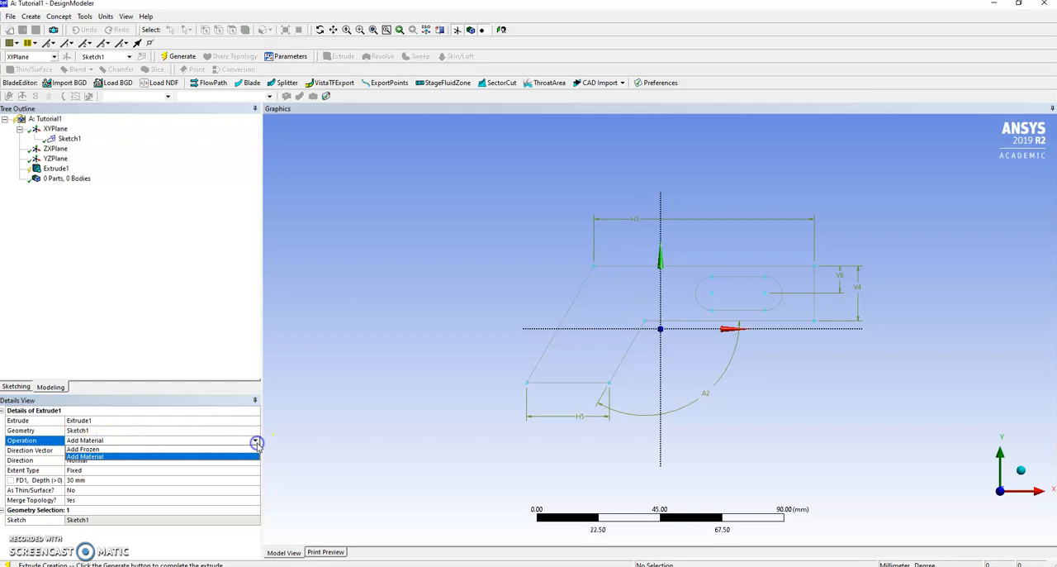
pyautogui.click(109, 441)
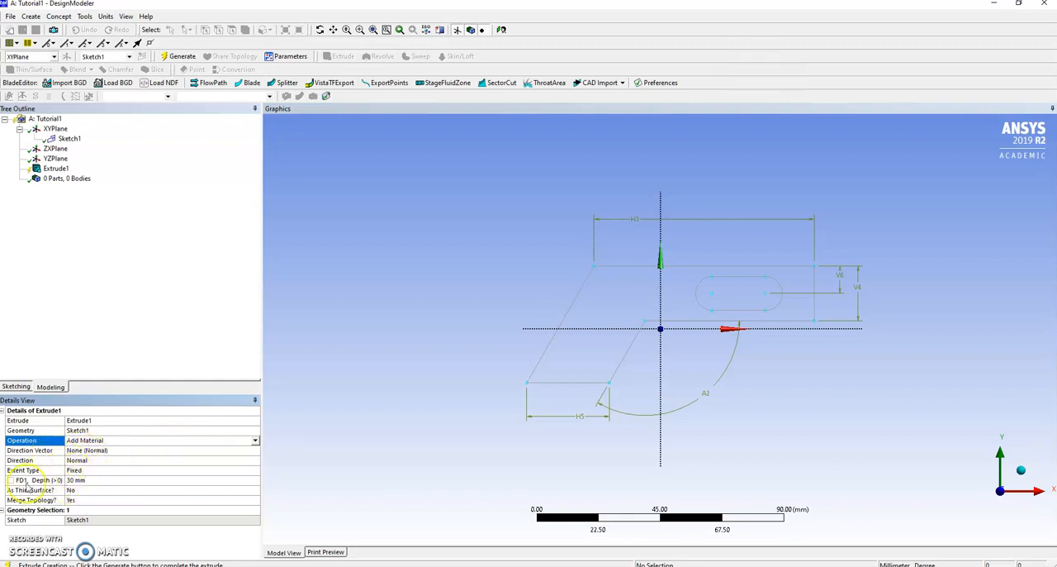
pyautogui.click(80, 480)
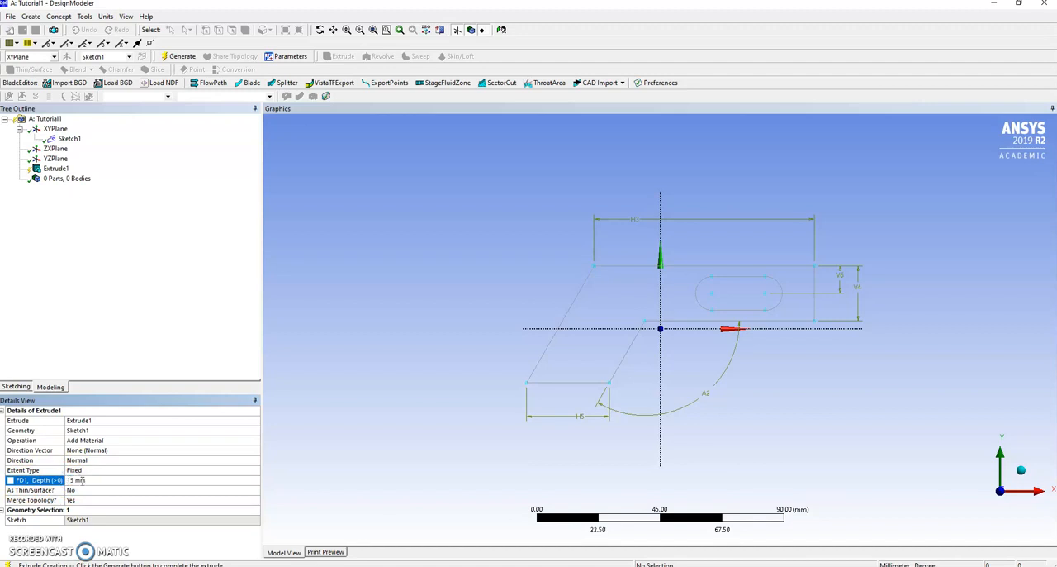
pyautogui.click(18, 386)
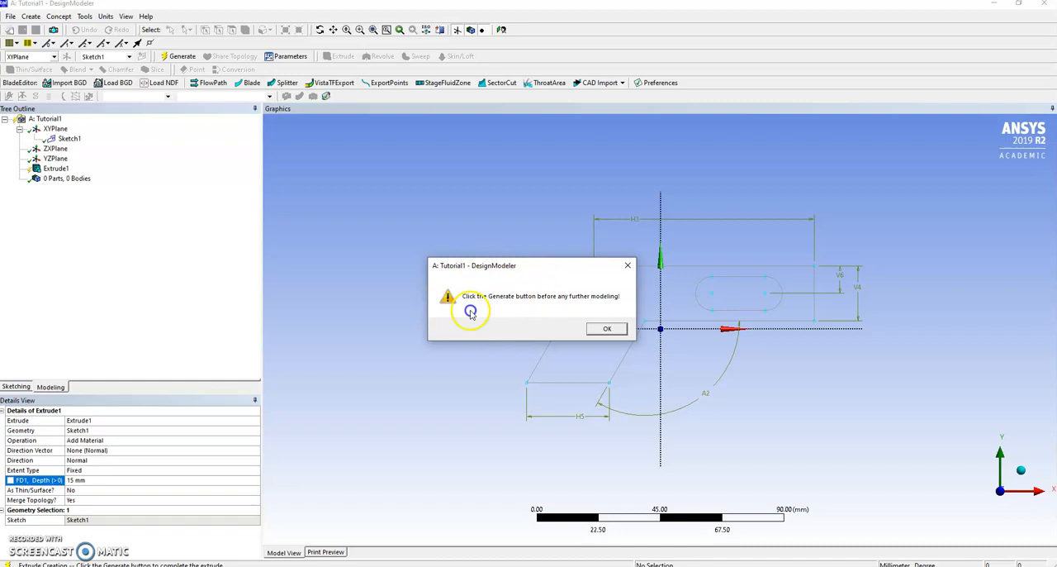
pyautogui.click(605, 330)
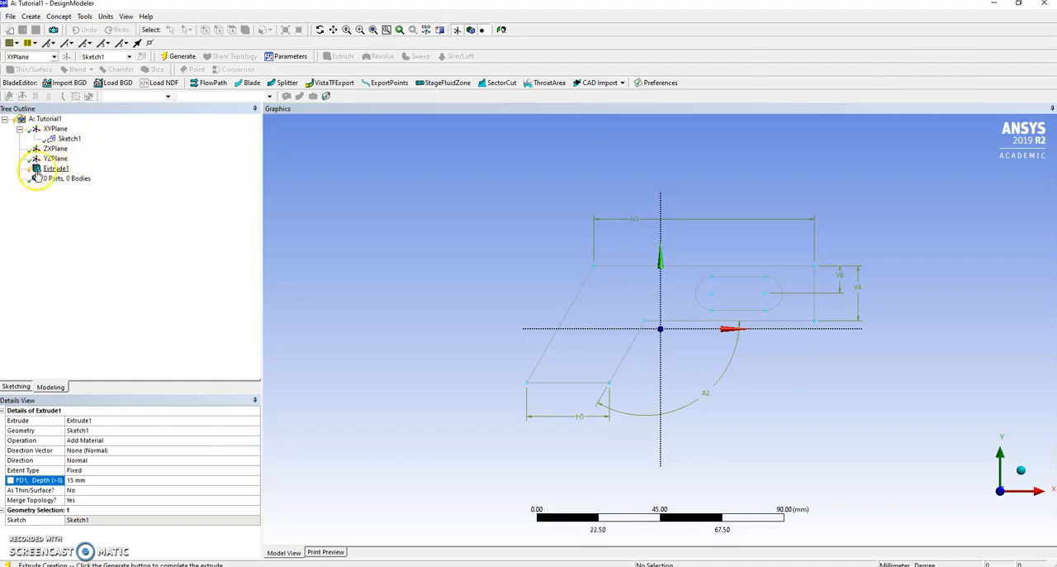
pyautogui.click(179, 57)
pyautogui.moveTo(321, 245); pyautogui.dragTo(558, 238, button='middle')
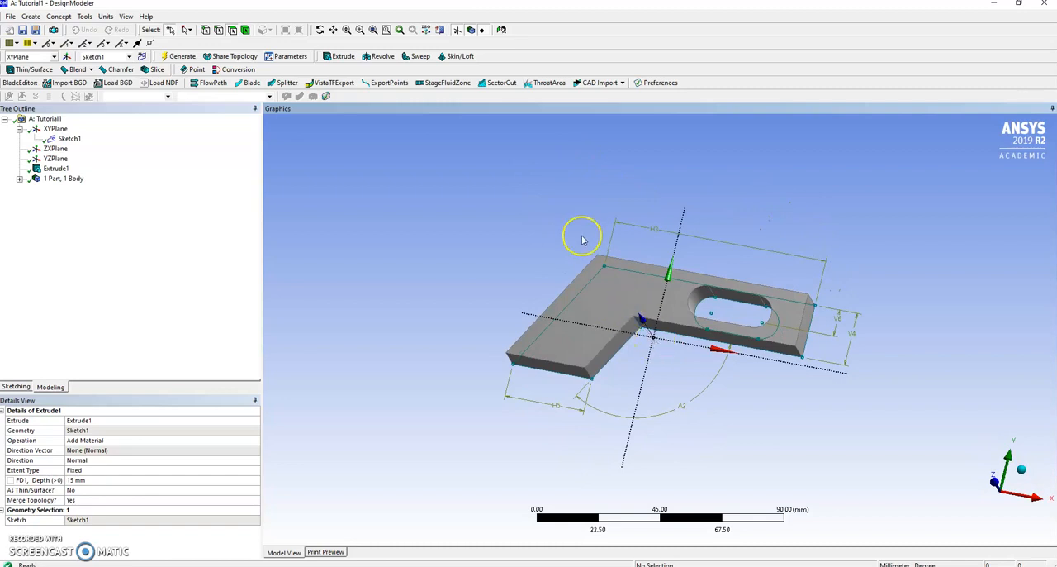
# Step: Reopen Sketch1 face-on and fillet the outer and inner corners of the profile's bend with a 10 mm radius
pyautogui.click(71, 140)
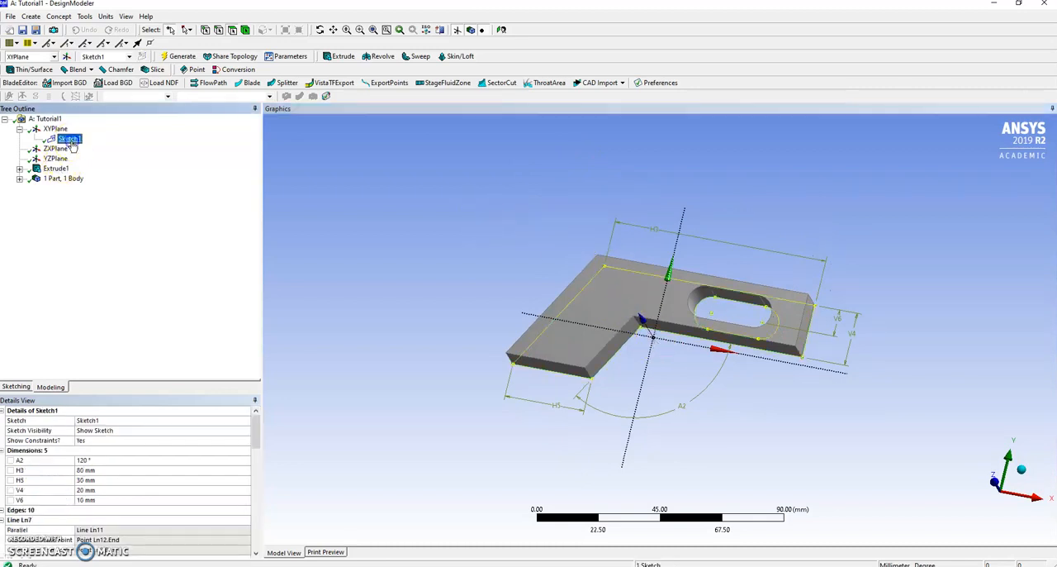
pyautogui.click(16, 387)
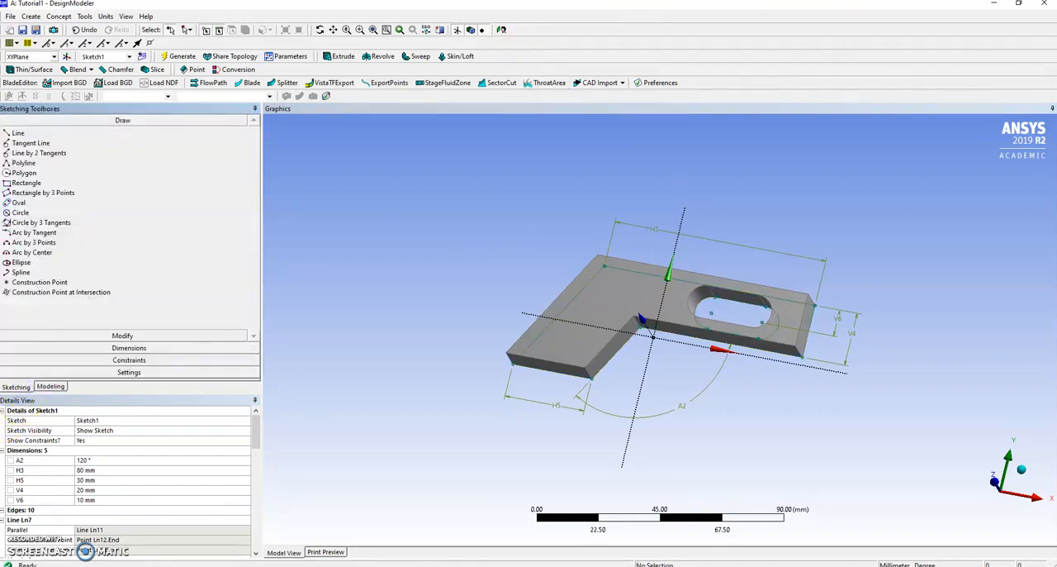
pyautogui.click(500, 30)
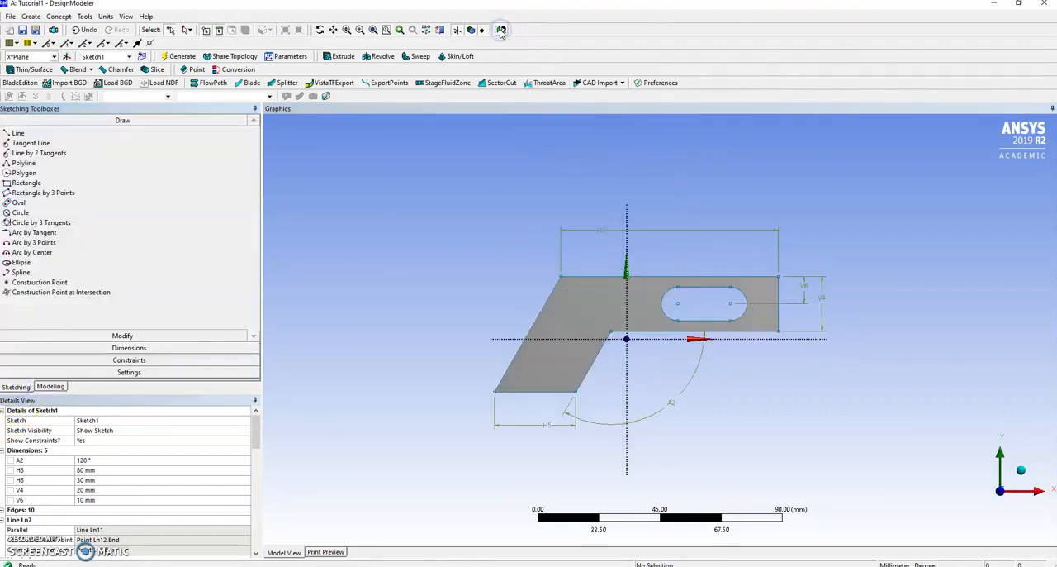
pyautogui.click(123, 336)
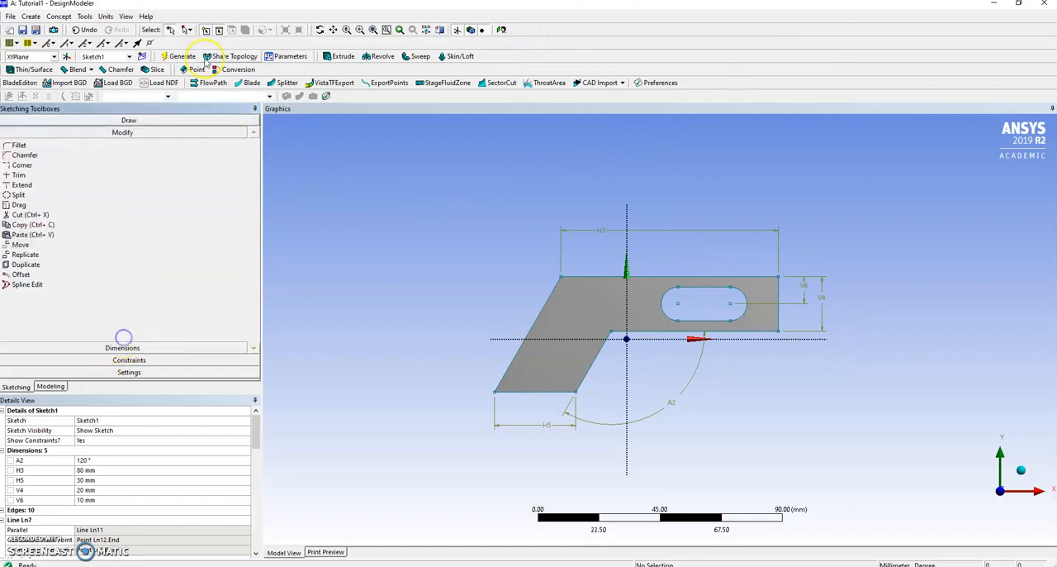
pyautogui.click(18, 146)
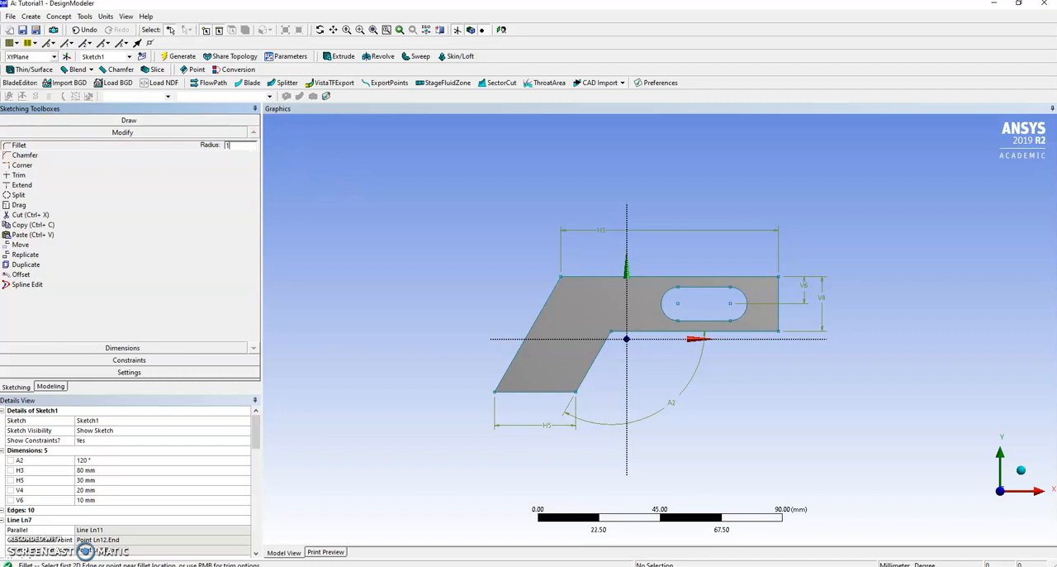
pyautogui.click(467, 241)
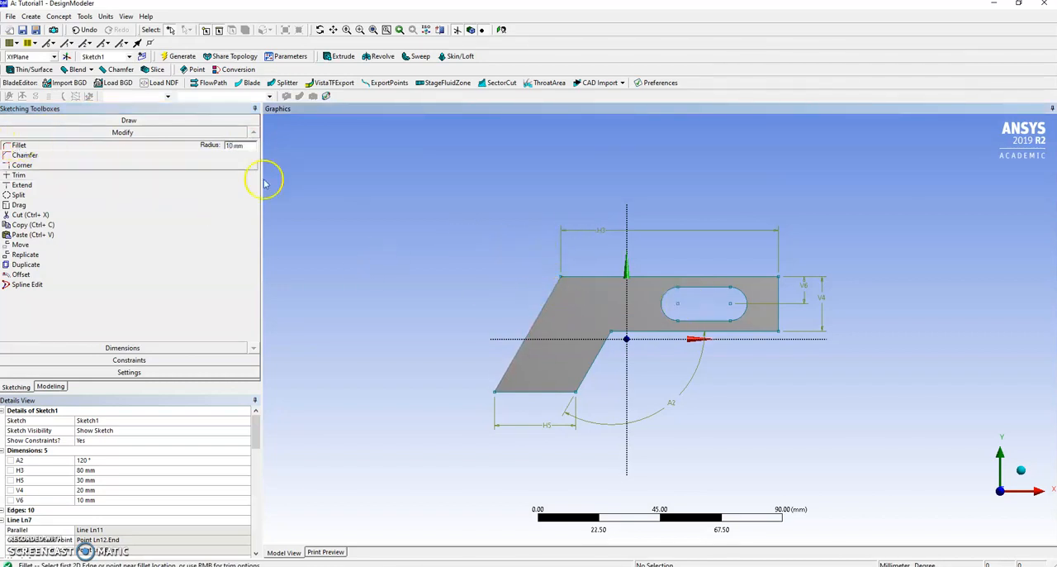
pyautogui.click(554, 297)
pyautogui.click(600, 278)
pyautogui.click(676, 332)
pyautogui.click(604, 350)
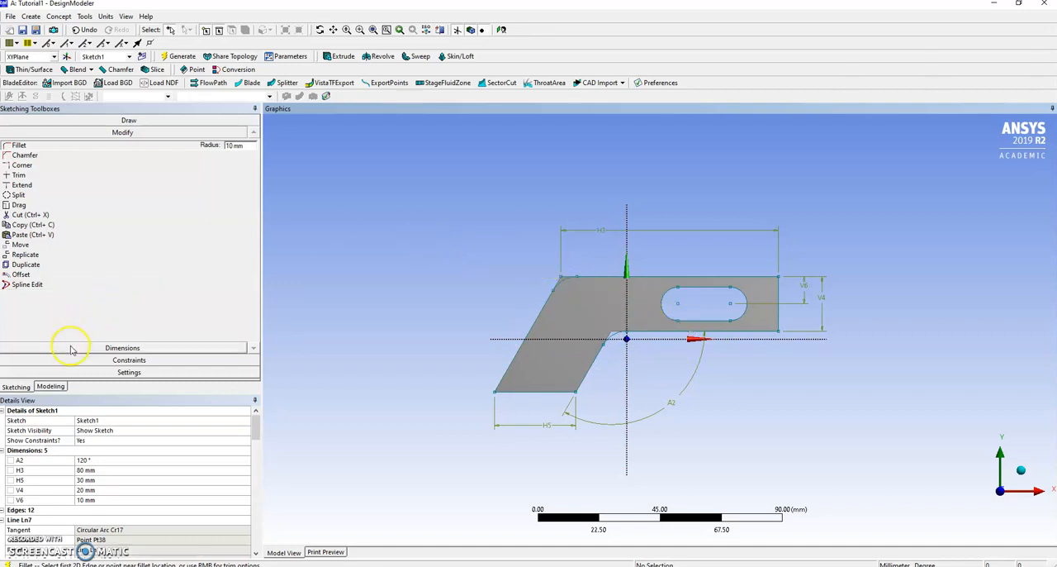
# Step: Regenerate the extruded body from the filleted Sketch1 and inspect its rounded bend and side faces
pyautogui.moveTo(408, 250); pyautogui.dragTo(436, 240, button='middle')
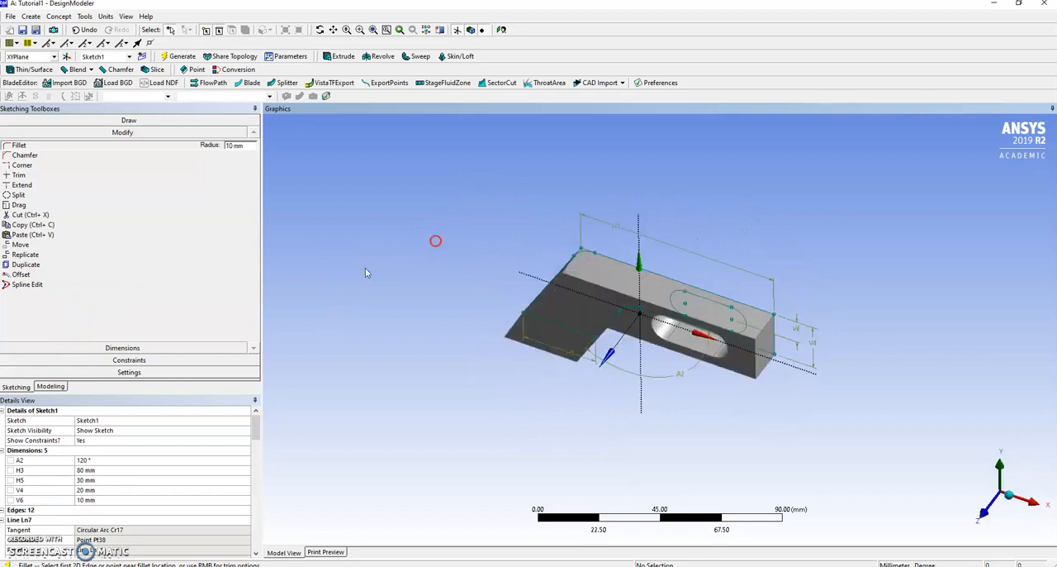
pyautogui.click(51, 386)
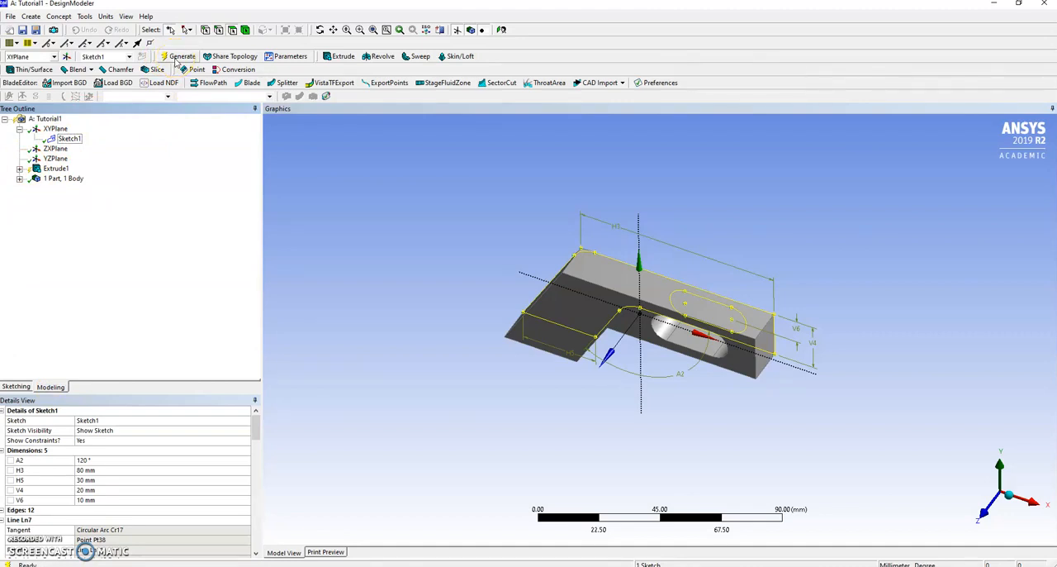
pyautogui.click(177, 58)
pyautogui.moveTo(385, 182)
pyautogui.mouseDown(button='middle')
pyautogui.moveTo(413, 206)
pyautogui.moveTo(473, 161)
pyautogui.moveTo(466, 144)
pyautogui.moveTo(463, 168)
pyautogui.moveTo(498, 173)
pyautogui.moveTo(452, 229)
pyautogui.moveTo(488, 171)
pyautogui.moveTo(529, 160)
pyautogui.moveTo(475, 178)
pyautogui.moveTo(507, 189)
pyautogui.moveTo(448, 174)
pyautogui.mouseUp(button='middle')
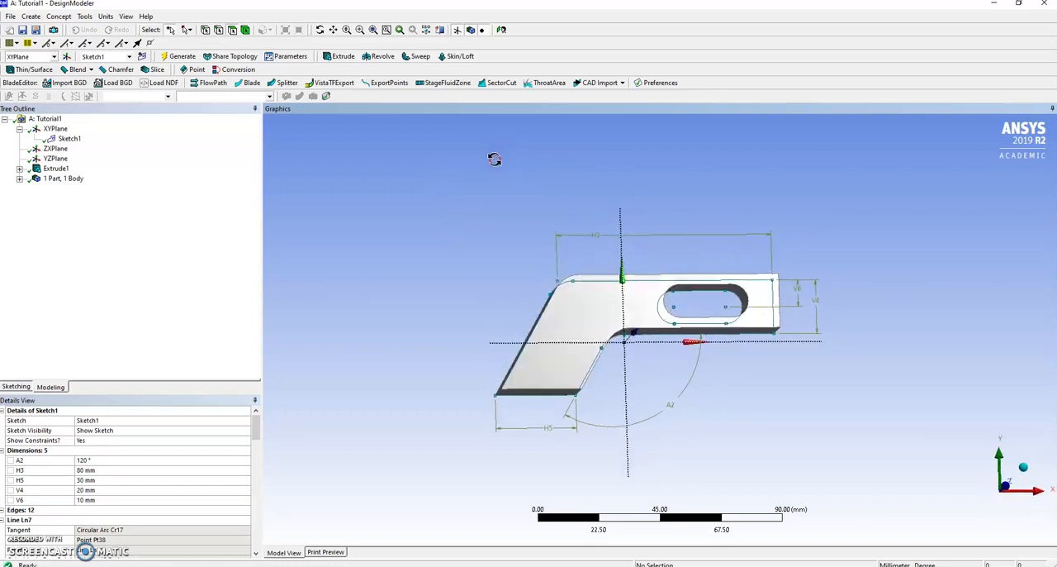
pyautogui.moveTo(482, 184)
pyautogui.mouseDown(button='middle')
pyautogui.moveTo(489, 170)
pyautogui.moveTo(421, 196)
pyautogui.moveTo(576, 172)
pyautogui.moveTo(488, 196)
pyautogui.moveTo(482, 207)
pyautogui.moveTo(510, 177)
pyautogui.moveTo(510, 190)
pyautogui.moveTo(460, 207)
pyautogui.moveTo(457, 176)
pyautogui.moveTo(550, 177)
pyautogui.moveTo(587, 154)
pyautogui.moveTo(510, 193)
pyautogui.moveTo(496, 189)
pyautogui.moveTo(545, 189)
pyautogui.moveTo(498, 190)
pyautogui.mouseUp(button='middle')
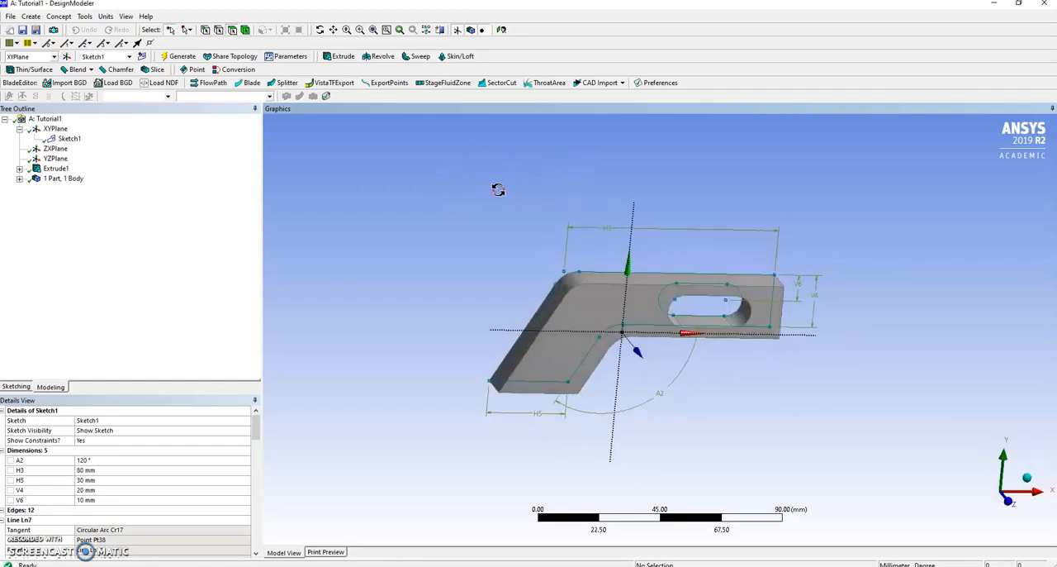
pyautogui.moveTo(904, 290); pyautogui.dragTo(828, 274, button='middle')
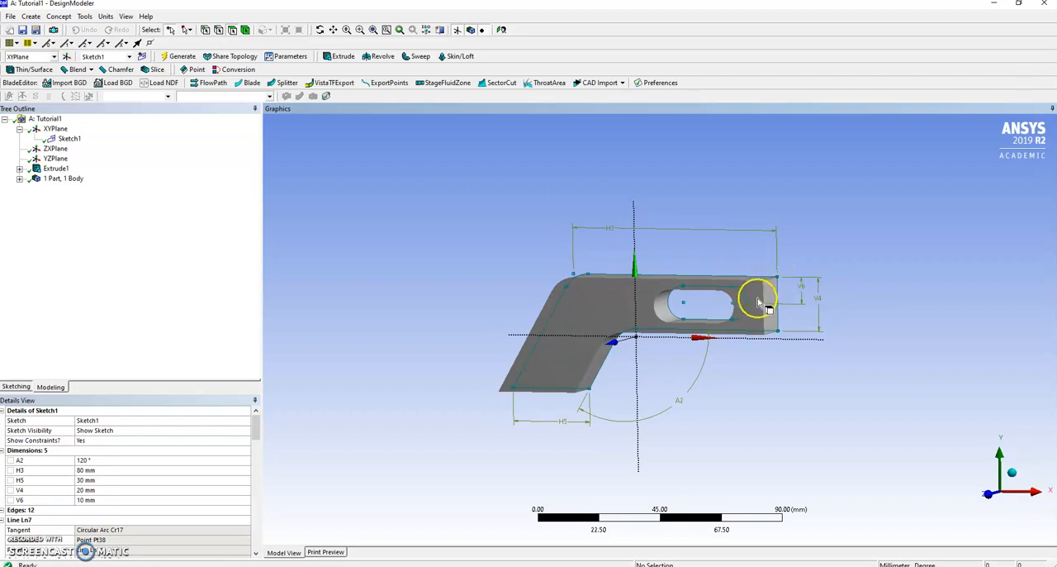
pyautogui.moveTo(868, 224); pyautogui.dragTo(940, 219, button='middle')
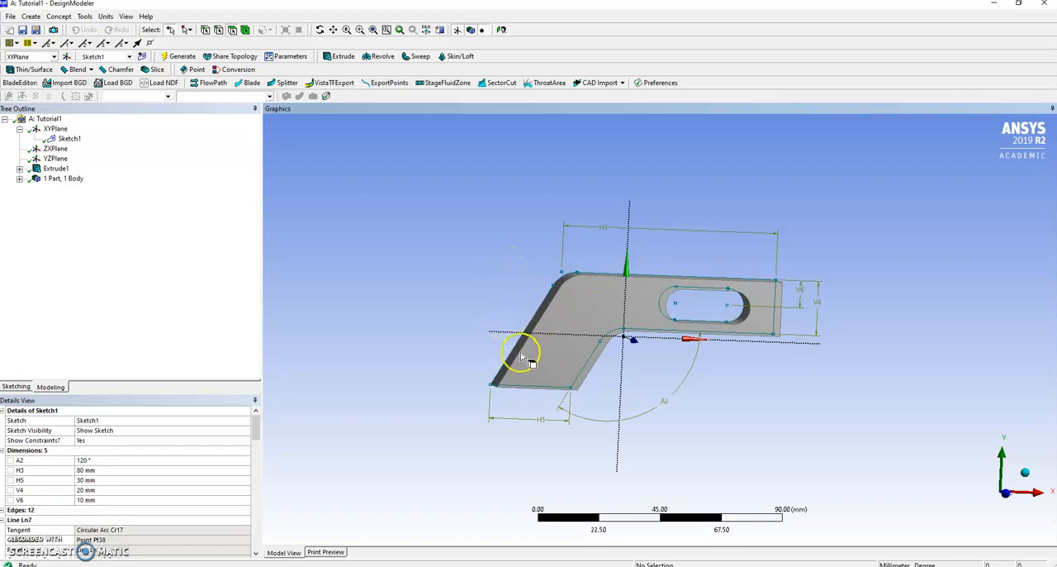
pyautogui.moveTo(468, 285); pyautogui.dragTo(492, 297)
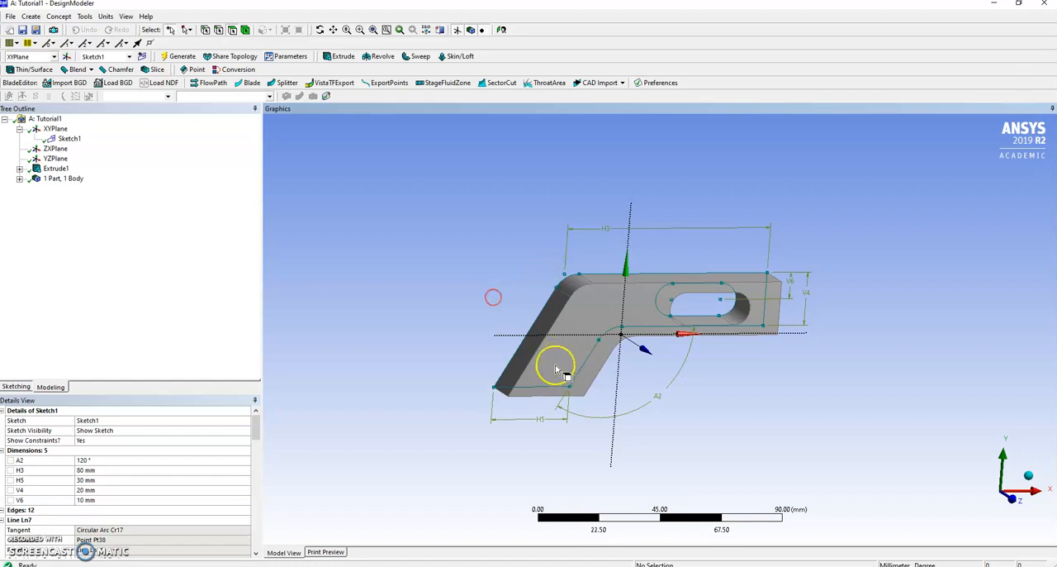
# Step: Create a sketch on the slanted arm's outer side face and draw a rectangle from its origin to the opposite long edge
pyautogui.click(526, 364)
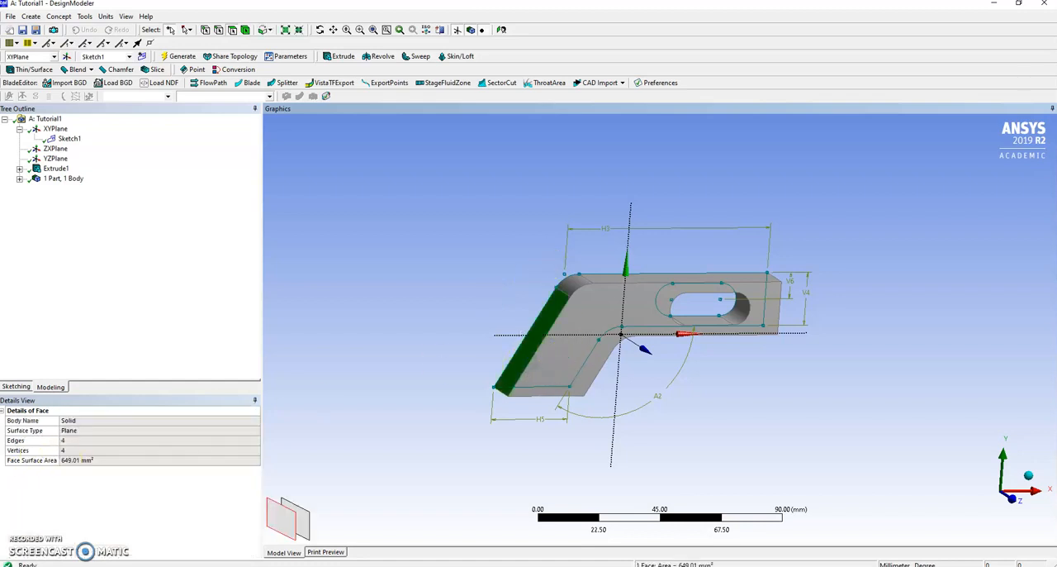
pyautogui.click(17, 386)
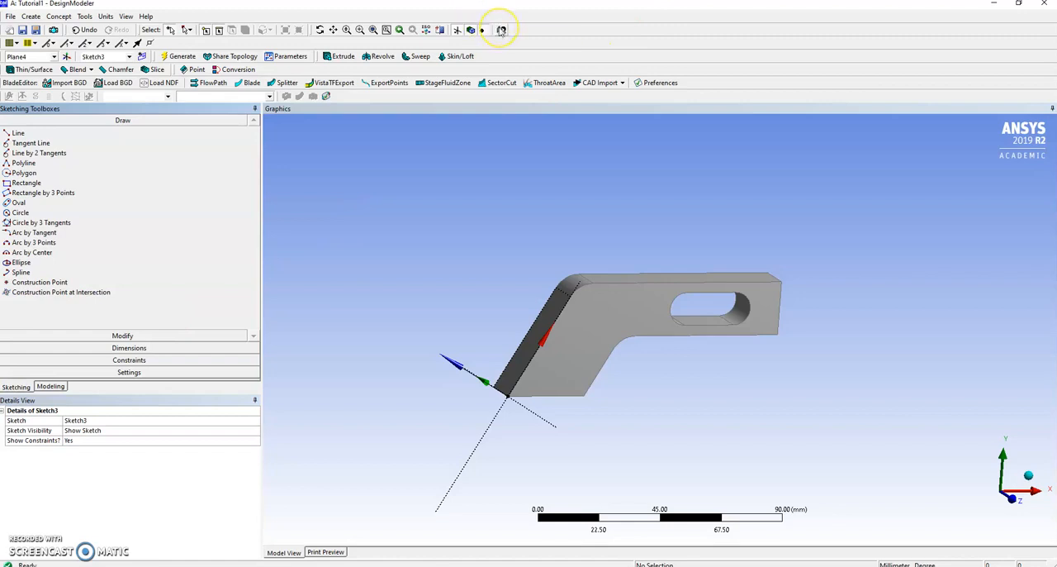
pyautogui.click(501, 30)
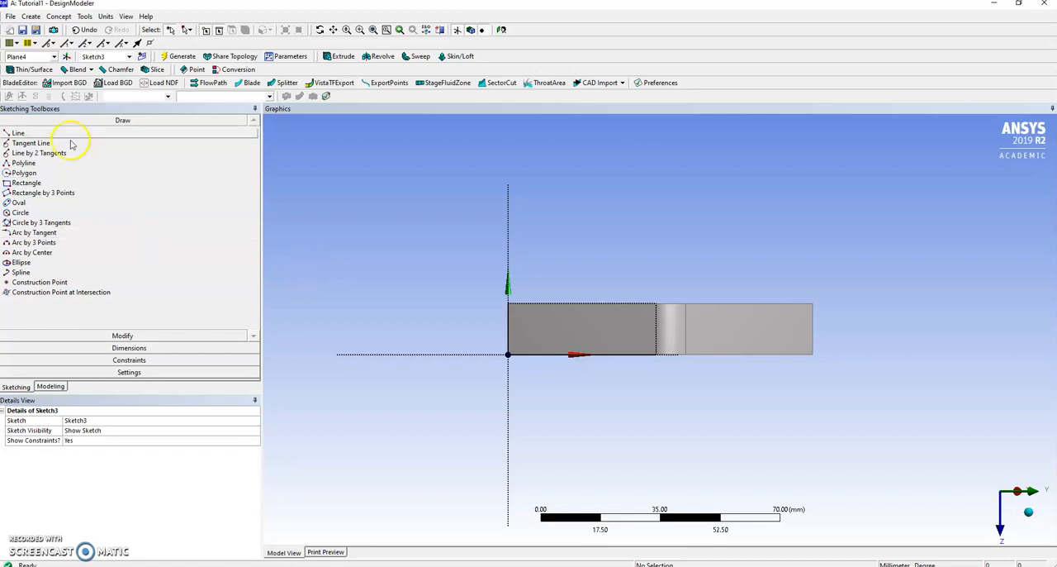
pyautogui.click(23, 182)
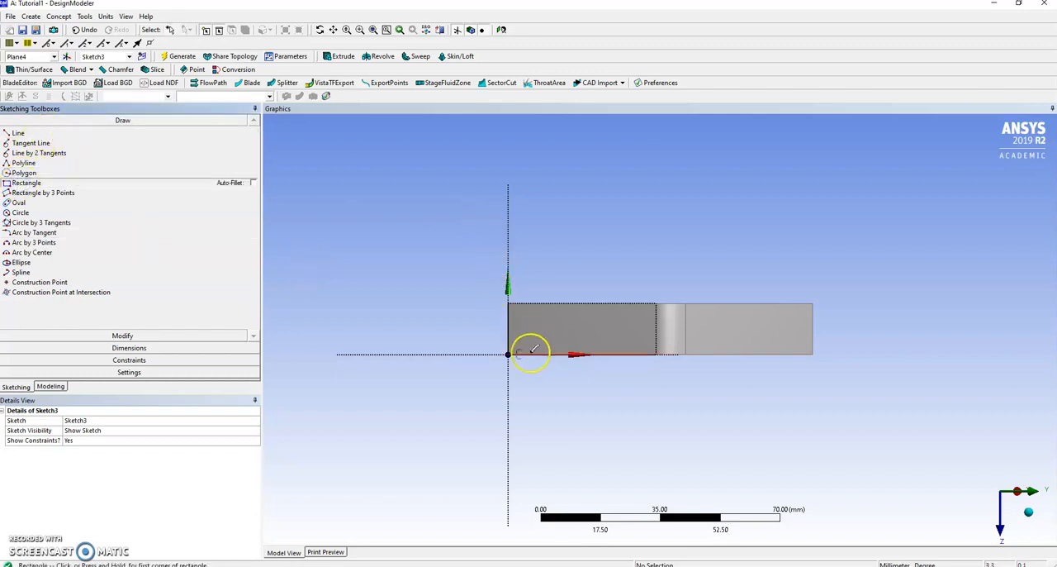
pyautogui.moveTo(508, 354); pyautogui.dragTo(587, 302)
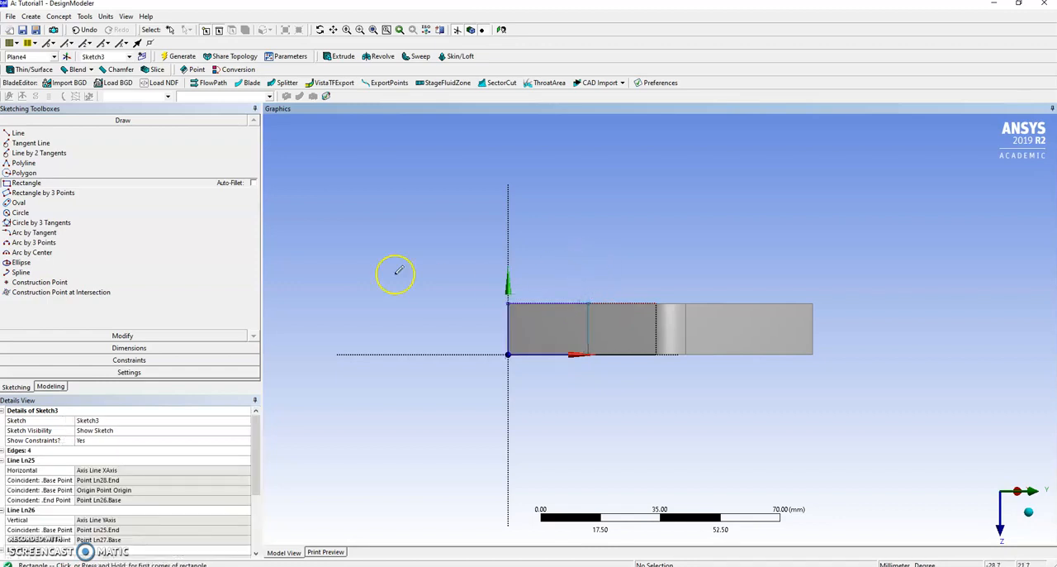
# Step: Dimension the rectangle's length along the slanted face and set it to 25 mm
pyautogui.click(128, 348)
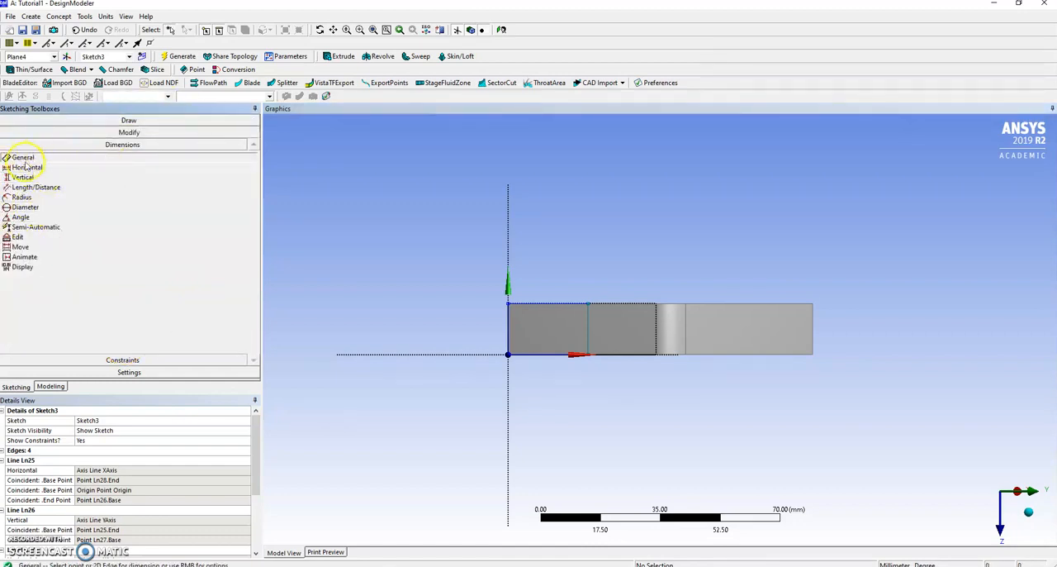
pyautogui.click(551, 304)
pyautogui.click(562, 252)
pyautogui.click(87, 460)
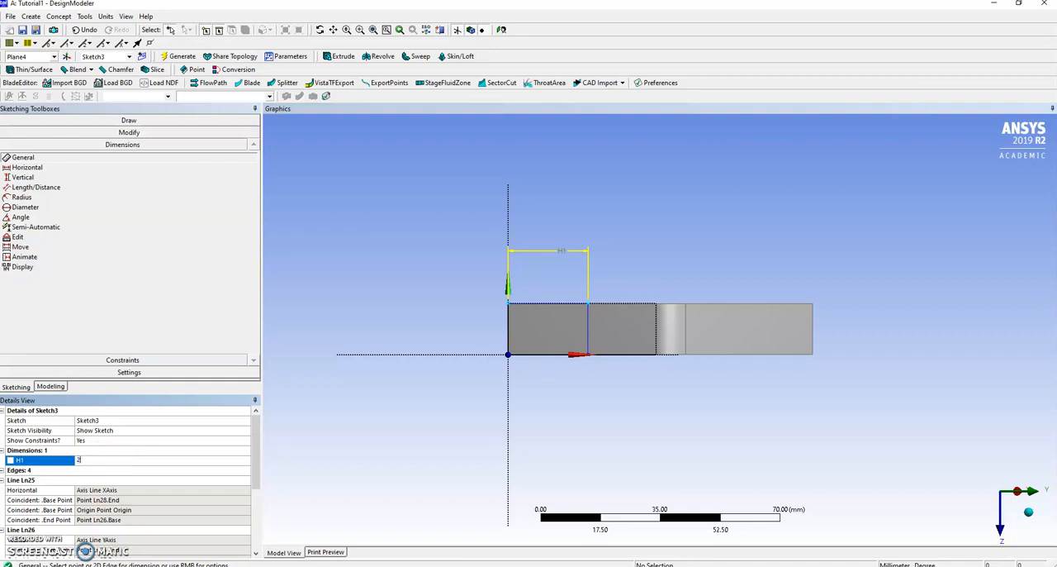
pyautogui.write('25')
pyautogui.press('Return')
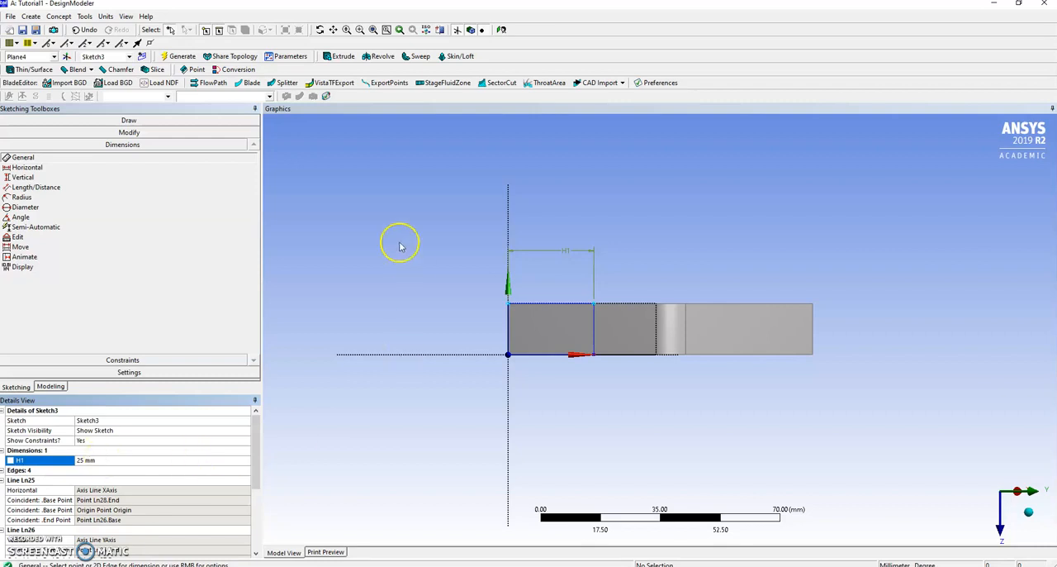
# Step: Leave the sketch, select Sketch3 under Plane4 and start an Extrude feature from it
pyautogui.click(50, 386)
pyautogui.moveTo(457, 300)
pyautogui.mouseDown(button='middle')
pyautogui.moveTo(505, 309)
pyautogui.moveTo(602, 229)
pyautogui.moveTo(486, 201)
pyautogui.moveTo(507, 241)
pyautogui.moveTo(577, 216)
pyautogui.moveTo(496, 237)
pyautogui.mouseUp(button='middle')
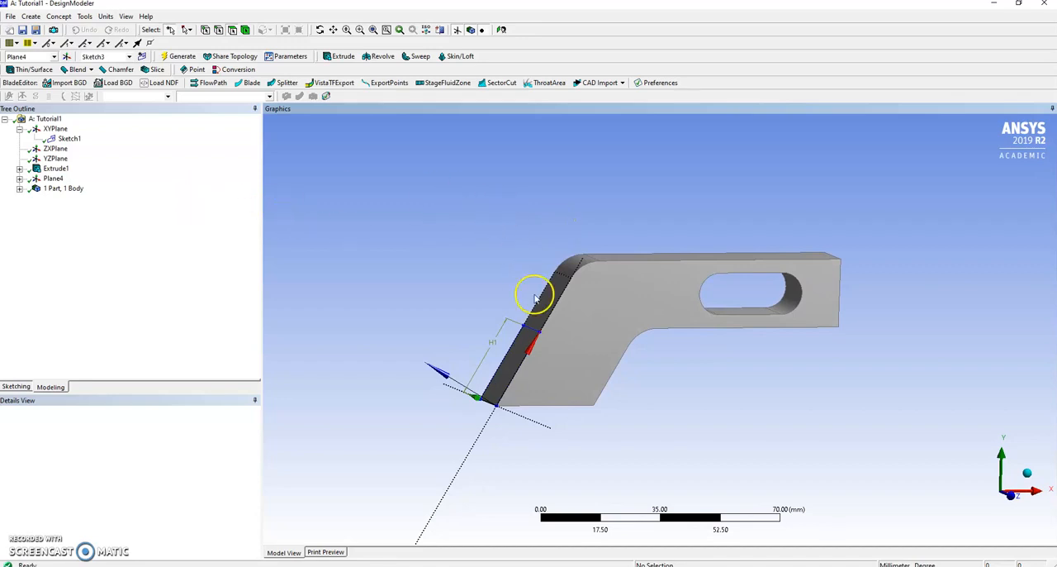
pyautogui.click(522, 361)
pyautogui.click(455, 331)
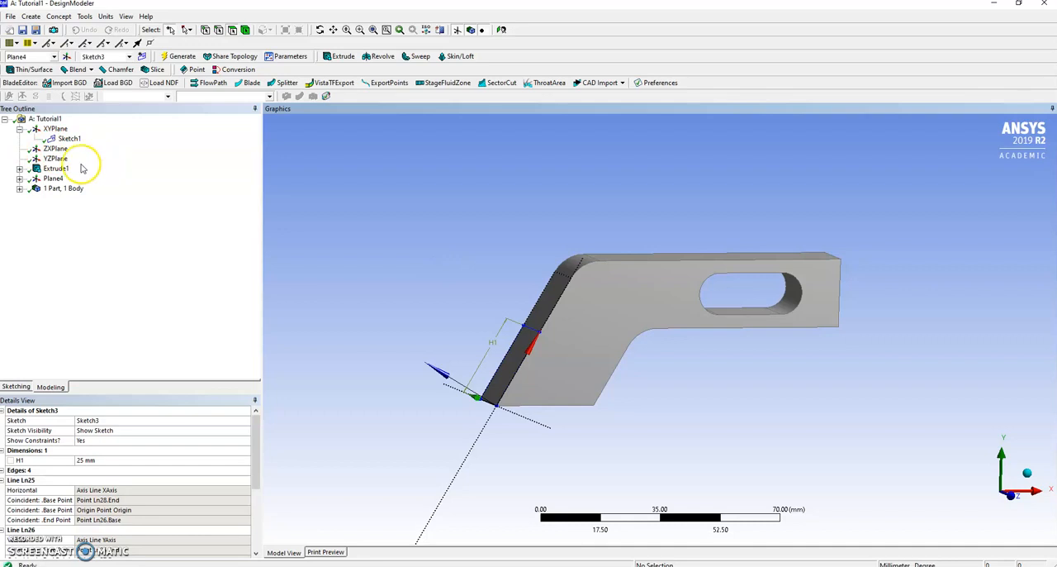
pyautogui.click(19, 168)
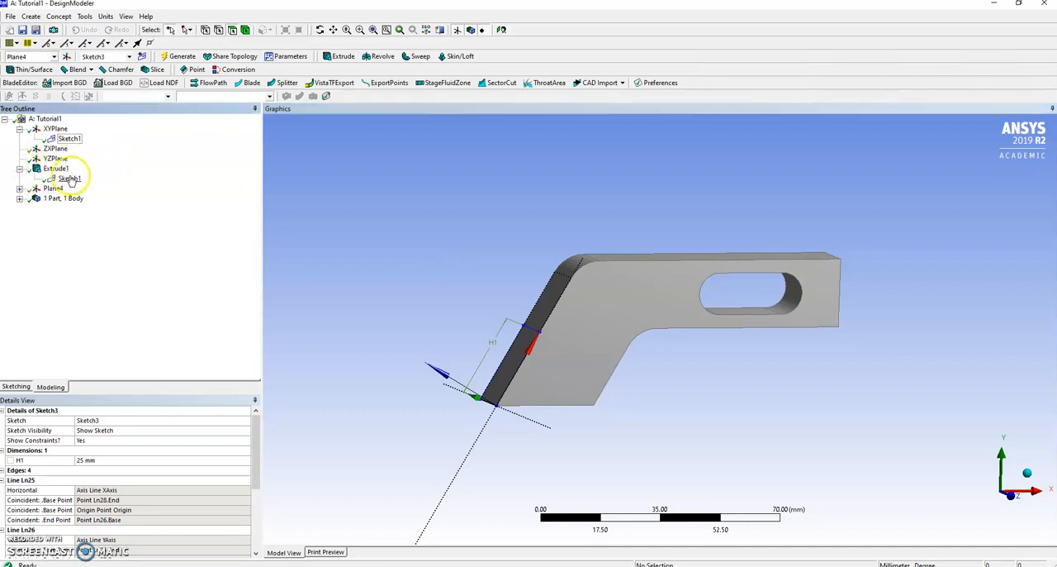
pyautogui.click(19, 189)
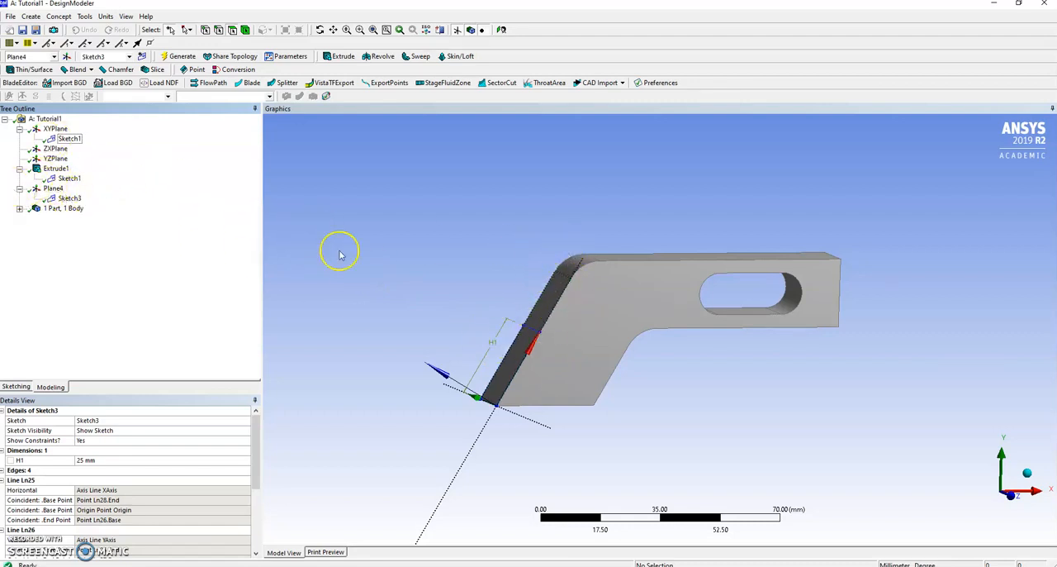
pyautogui.click(72, 200)
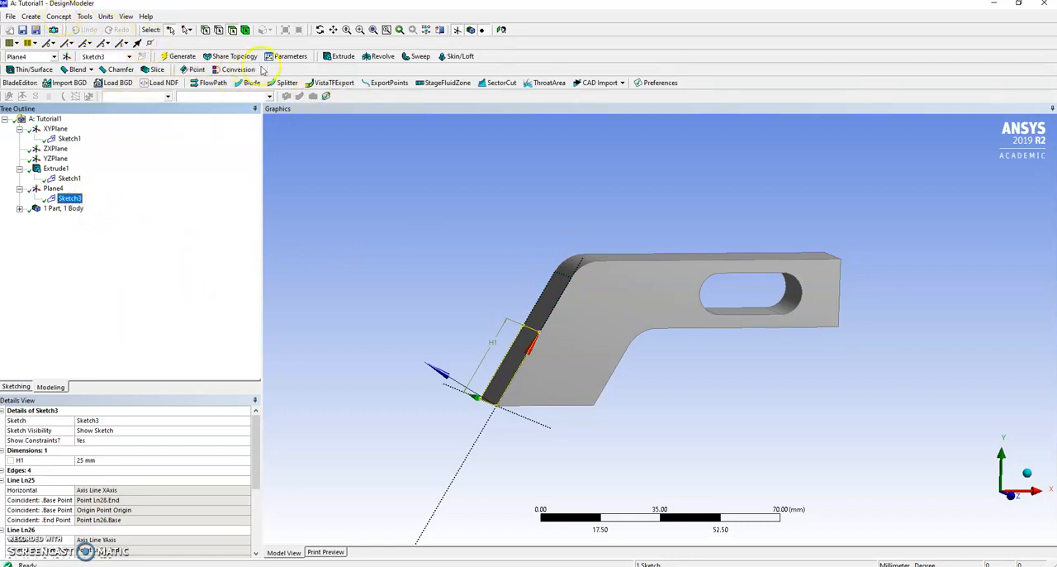
pyautogui.click(341, 56)
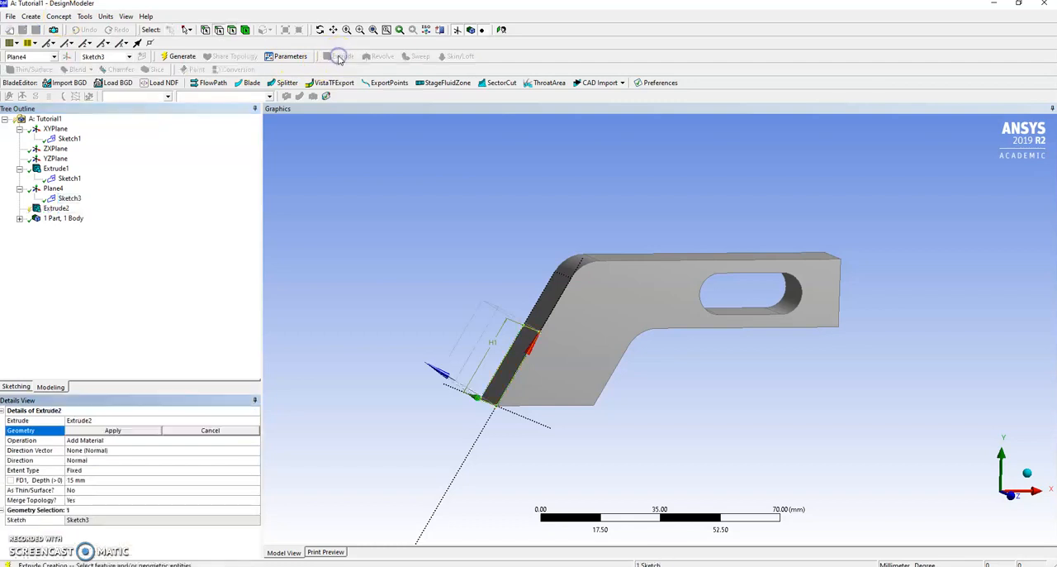
pyautogui.moveTo(413, 307)
pyautogui.mouseDown(button='middle')
pyautogui.moveTo(484, 312)
pyautogui.moveTo(465, 253)
pyautogui.moveTo(379, 298)
pyautogui.mouseUp(button='middle')
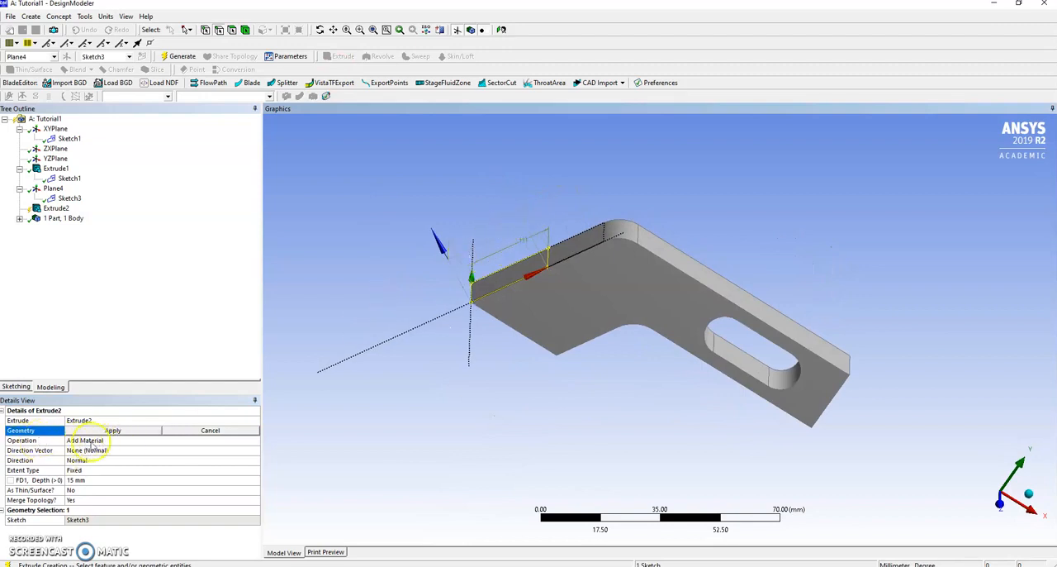
# Step: Set the Sketch3 extrusion's operation to Imprint Faces and generate it
pyautogui.click(91, 441)
pyautogui.click(256, 440)
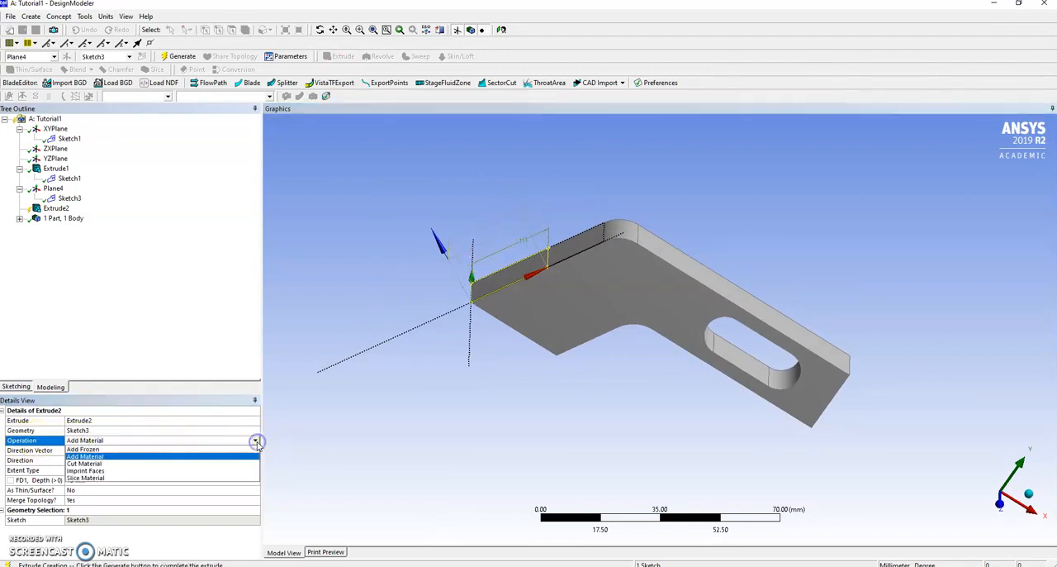
pyautogui.click(91, 470)
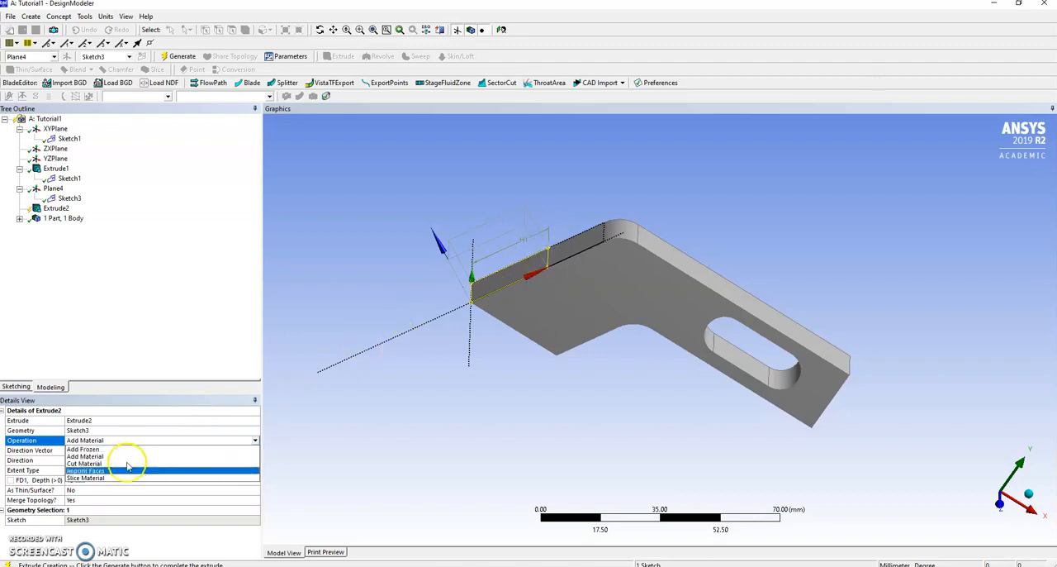
pyautogui.click(89, 470)
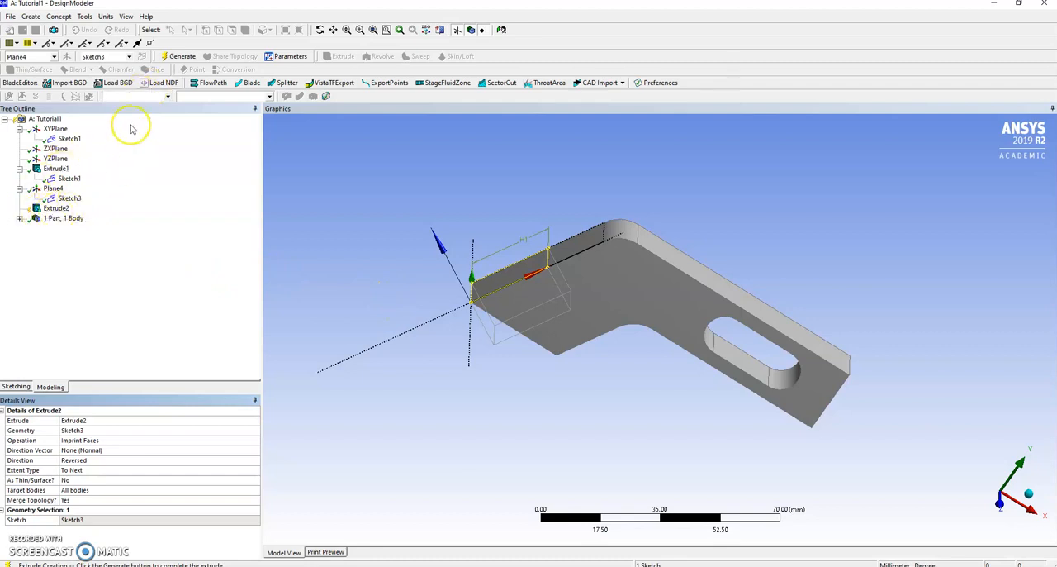
pyautogui.click(168, 57)
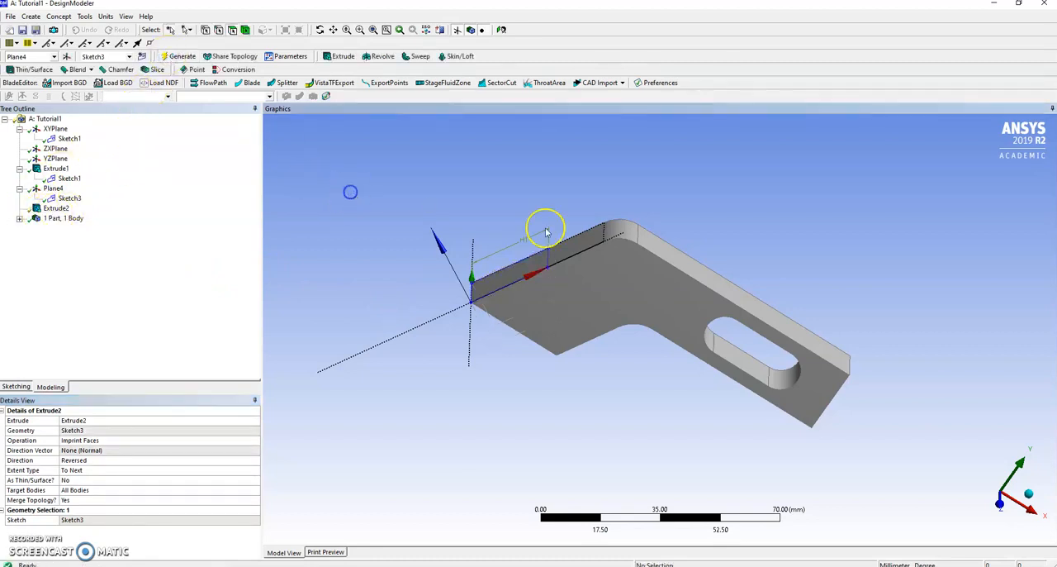
# Step: Examine the slanted side by selecting the imprinted rectangle and the remaining face in turn to check the split
pyautogui.click(613, 312)
pyautogui.click(574, 243)
pyautogui.click(536, 260)
pyautogui.click(570, 253)
pyautogui.click(530, 264)
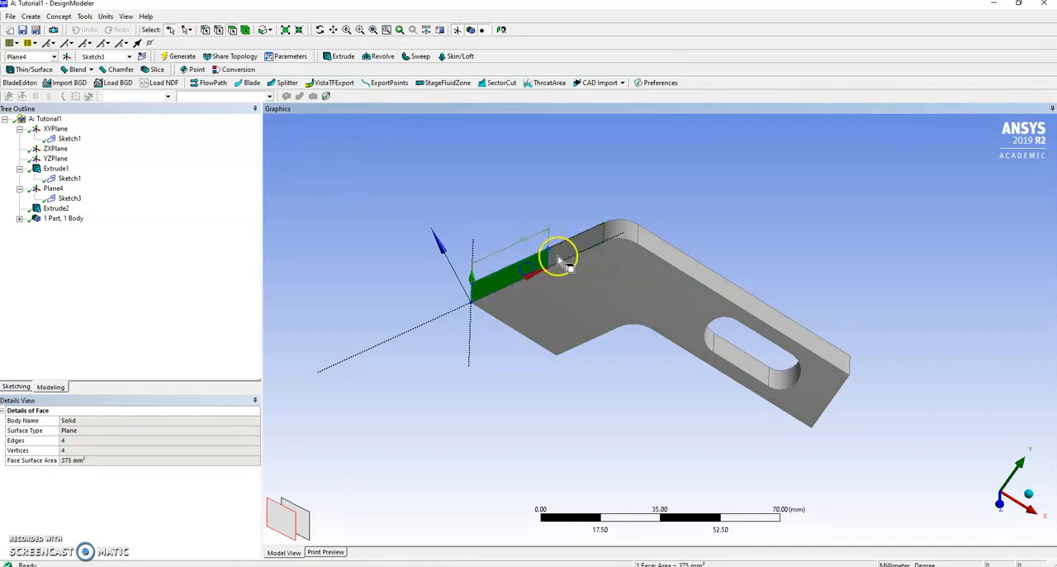
pyautogui.click(567, 255)
pyautogui.click(531, 266)
pyautogui.click(568, 255)
pyautogui.click(527, 266)
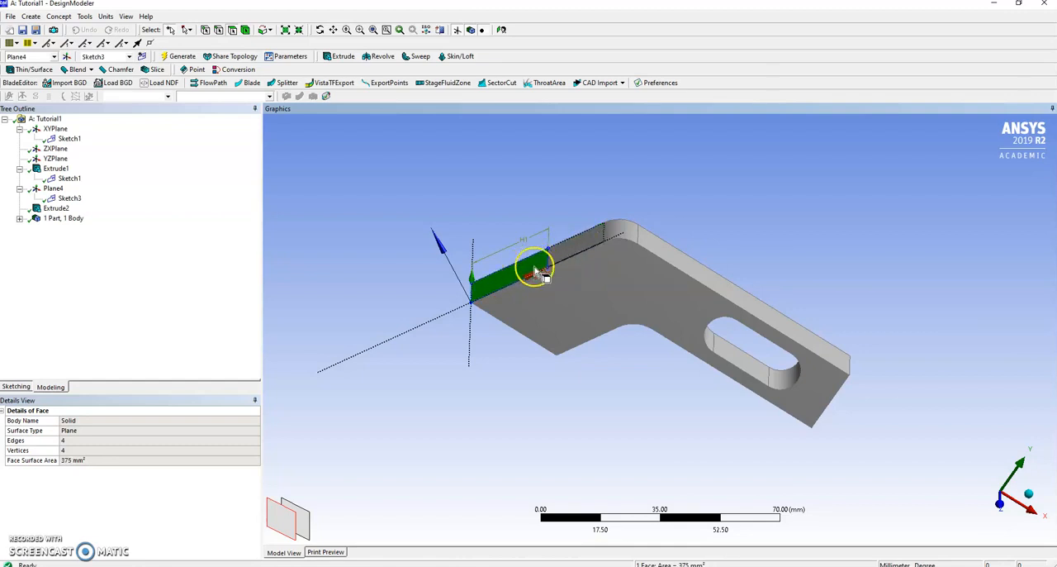
pyautogui.click(580, 243)
pyautogui.click(558, 210)
pyautogui.moveTo(592, 430); pyautogui.dragTo(661, 415, button='middle')
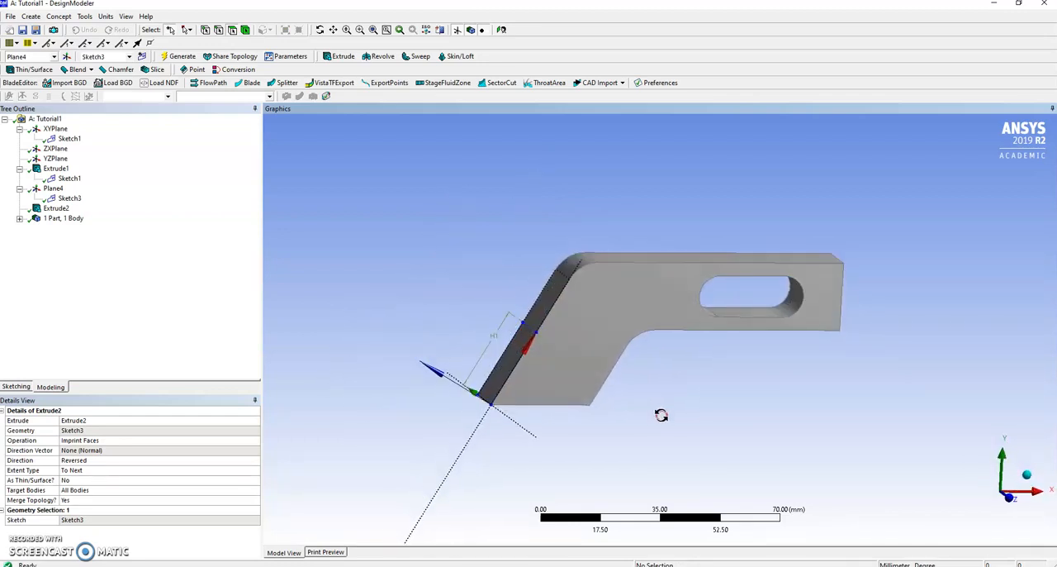